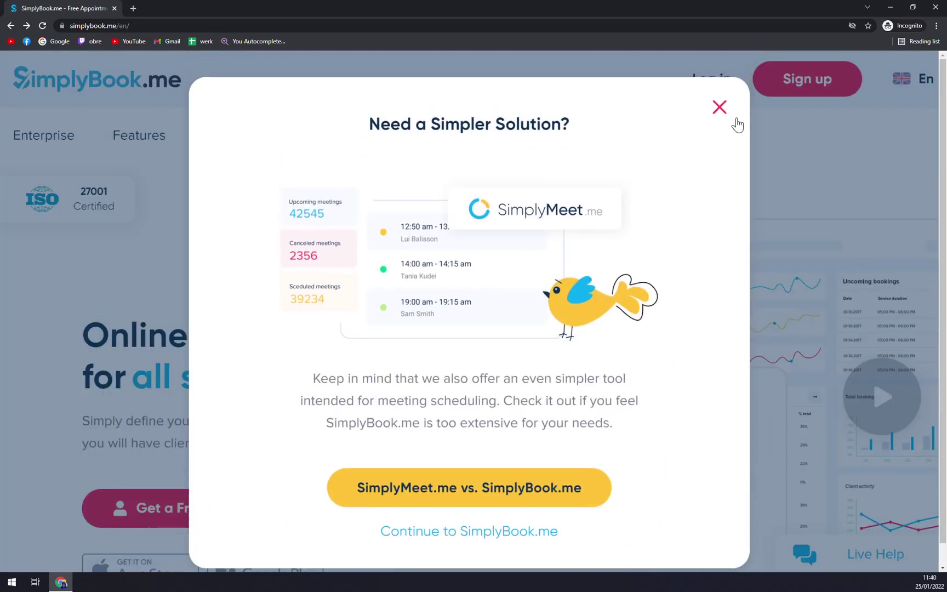
left_click(720, 105)
scroll(614, 245, "down", 1)
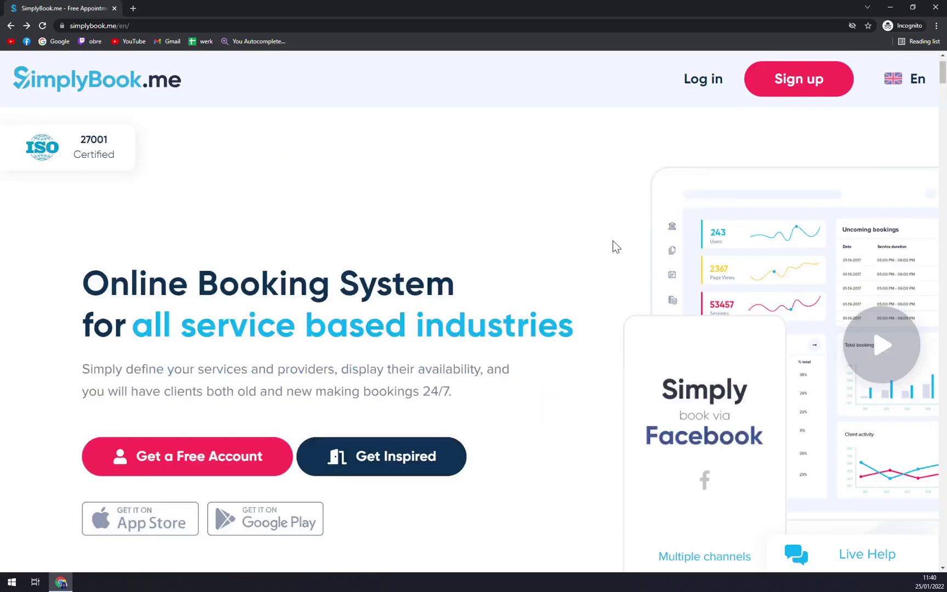
scroll(444, 278, "down", 12)
scroll(453, 286, "up", 10)
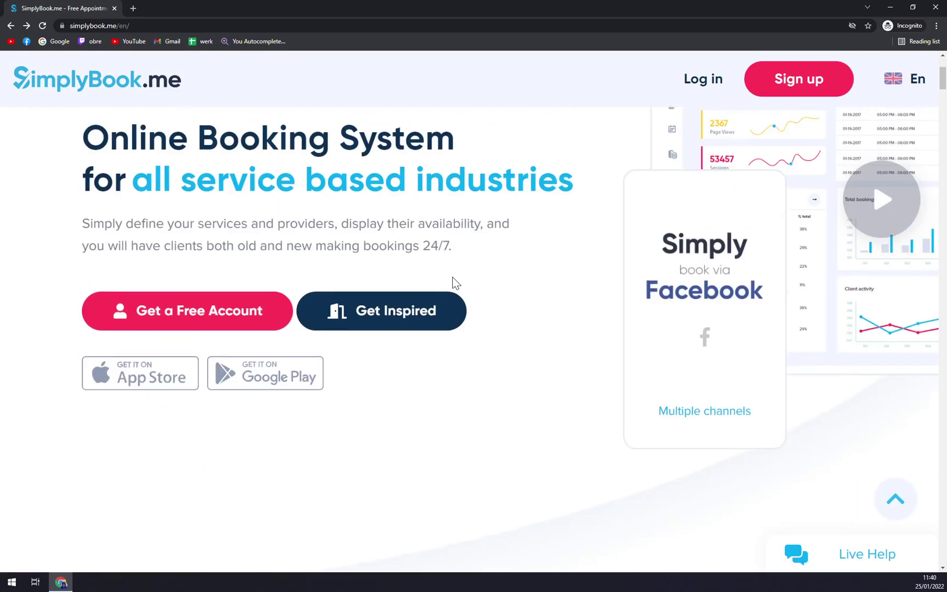
scroll(453, 283, "up", 3)
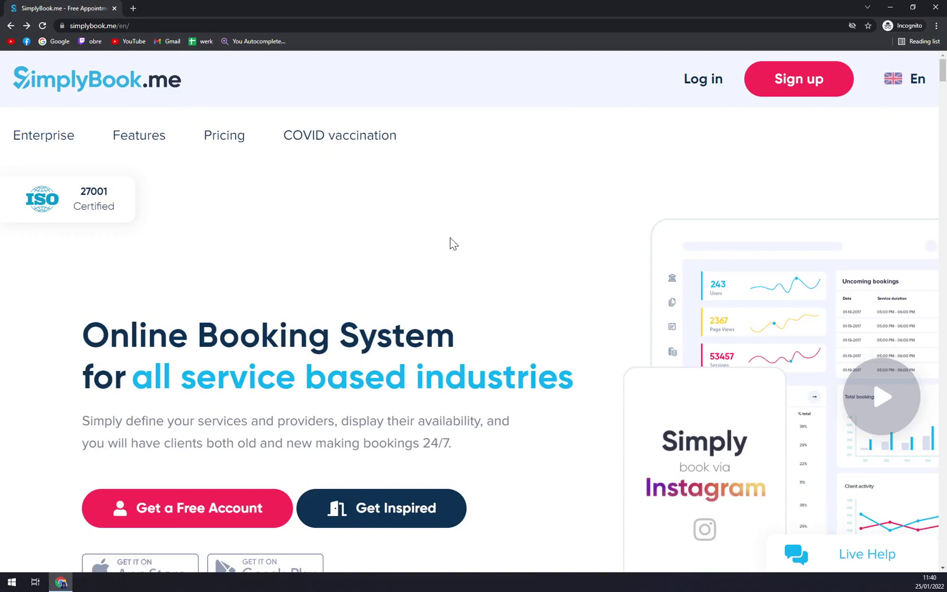
left_click(919, 85)
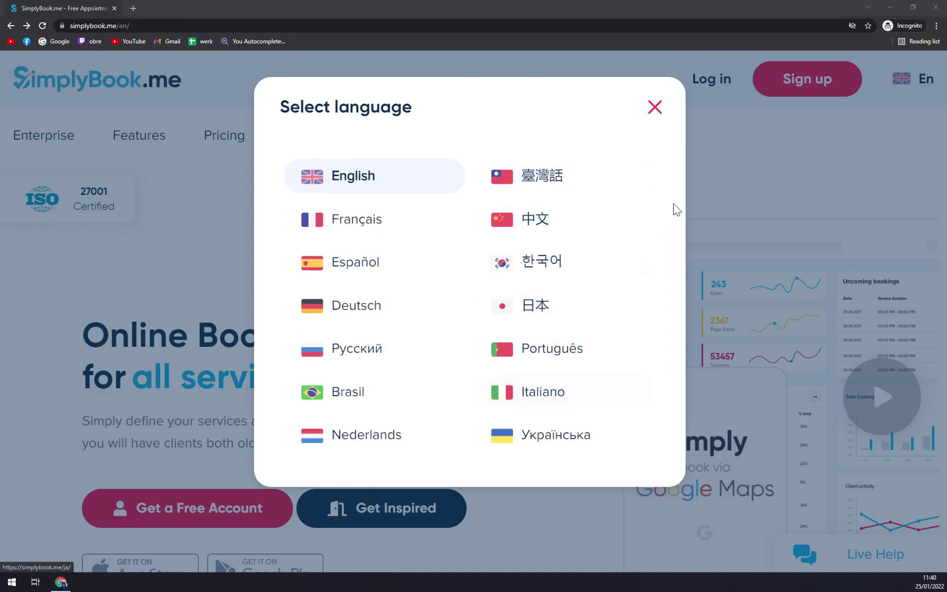
left_click(729, 165)
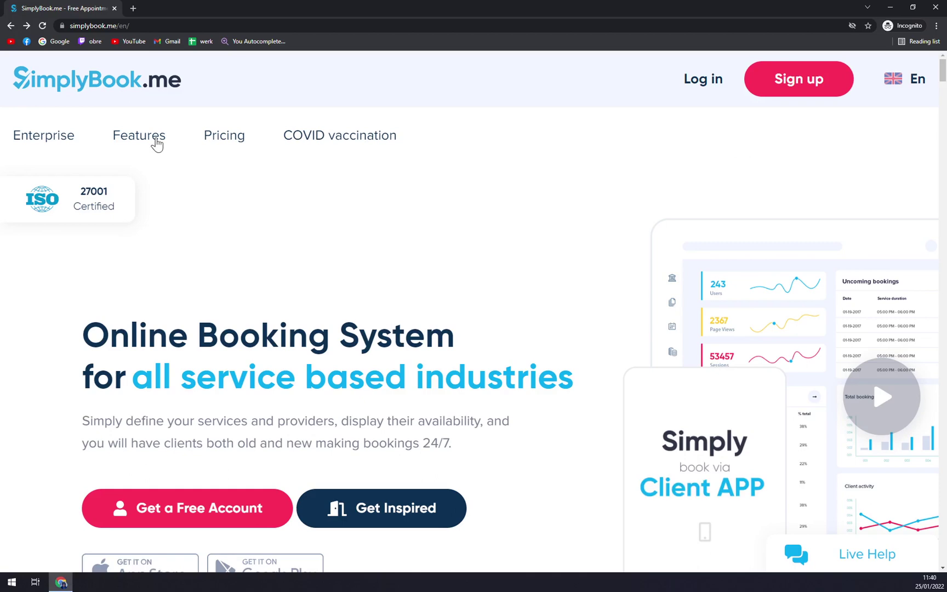
Start a new account with company login MKTutorials and enter the contact e-mail address
left_click(791, 91)
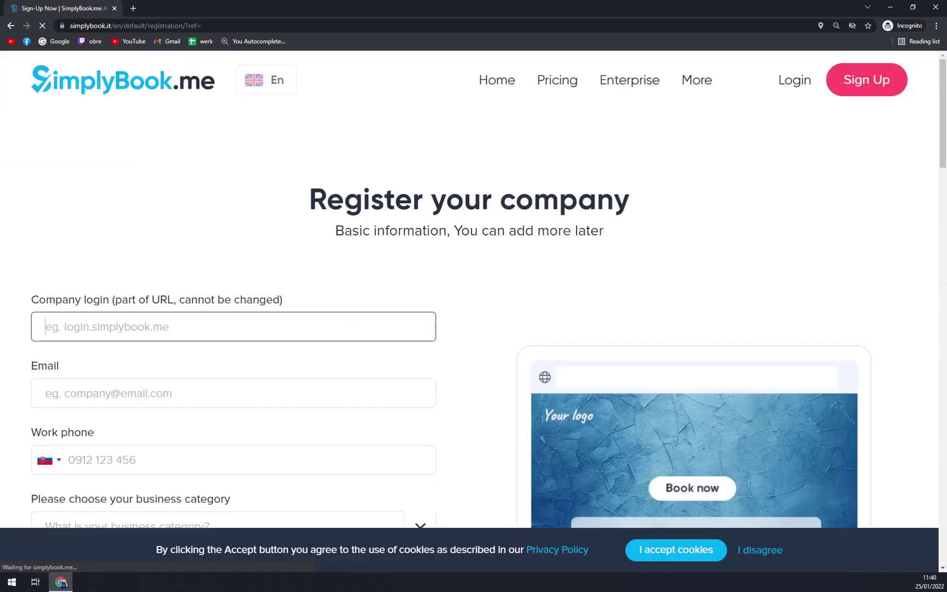
scroll(366, 247, "down", 3)
key("ctrl+minus")
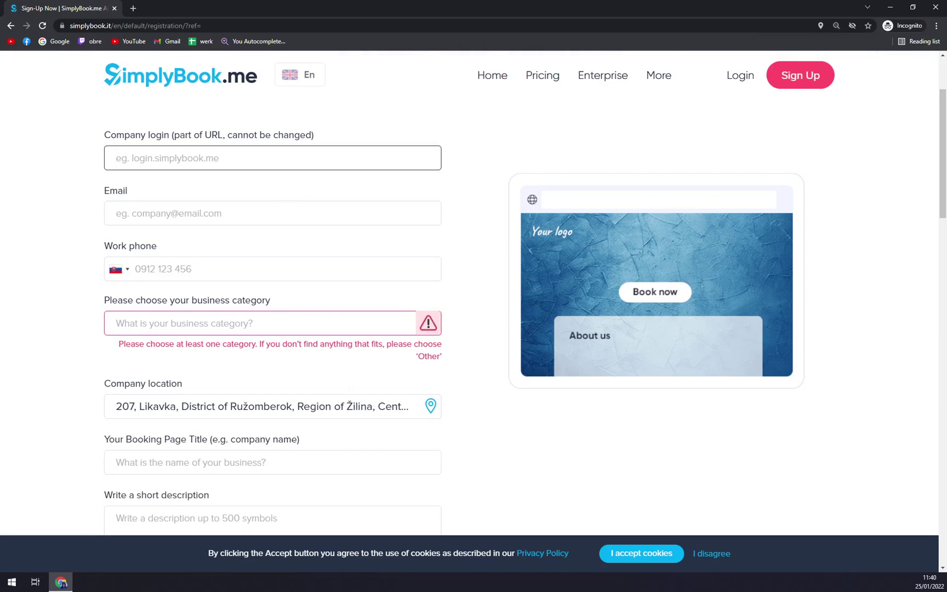
type("MK")
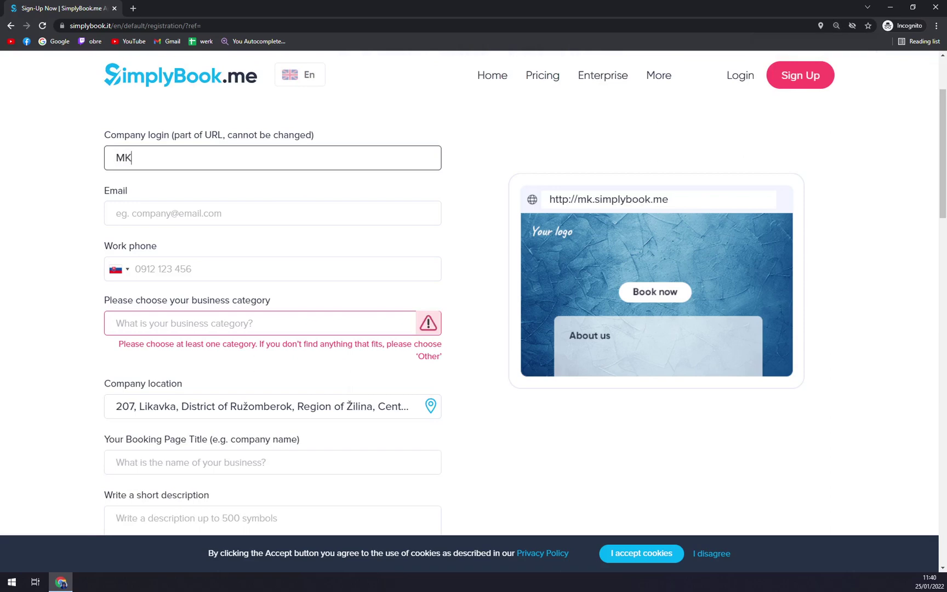
type("Tu")
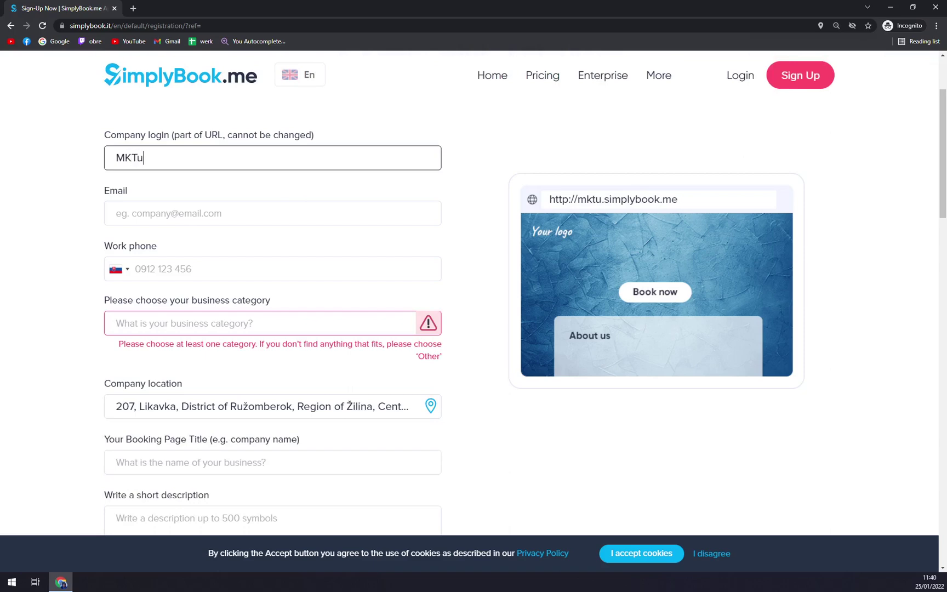
type("torials")
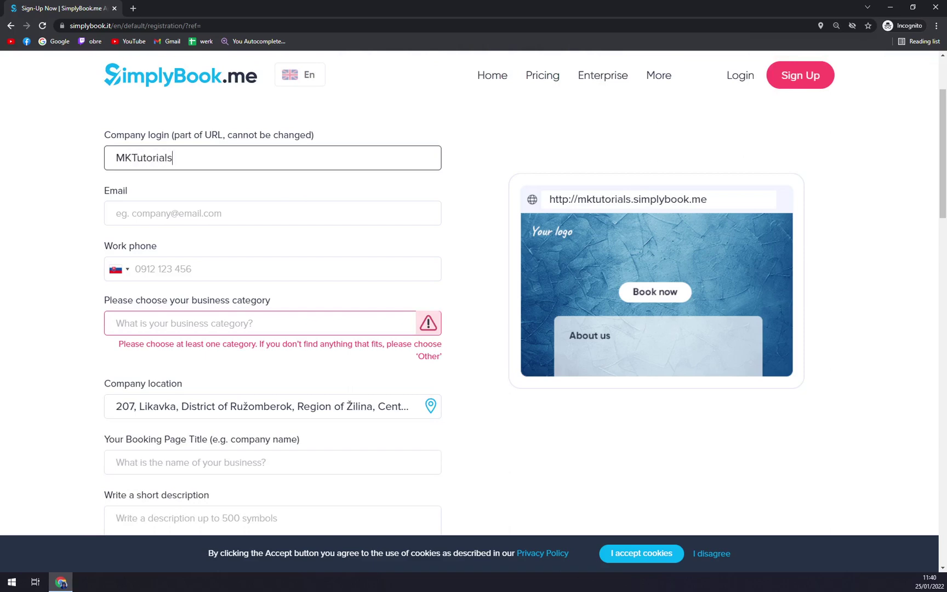
key("Tab")
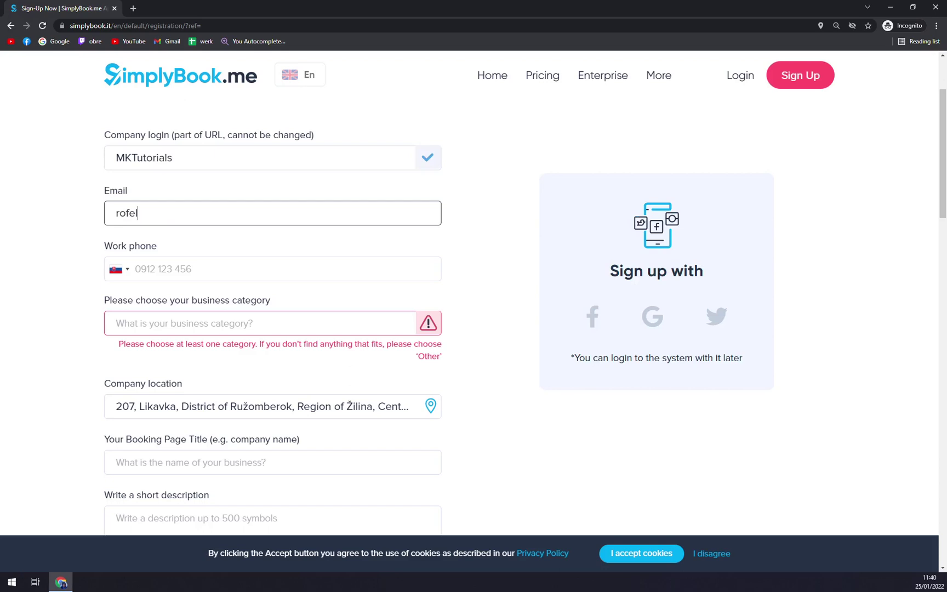
Enter the work phone number and choose the Events and entertainment business category
key("Tab")
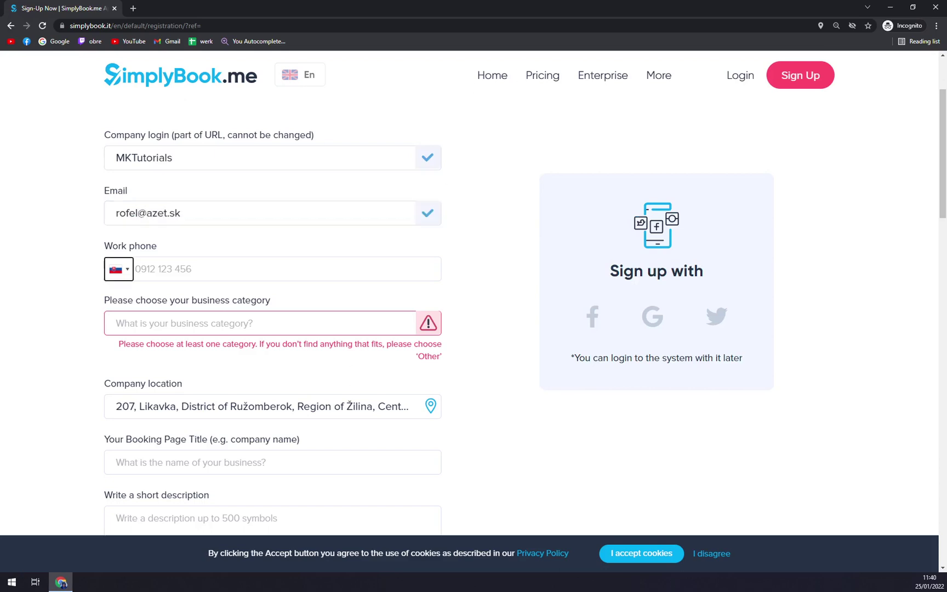
key("Tab")
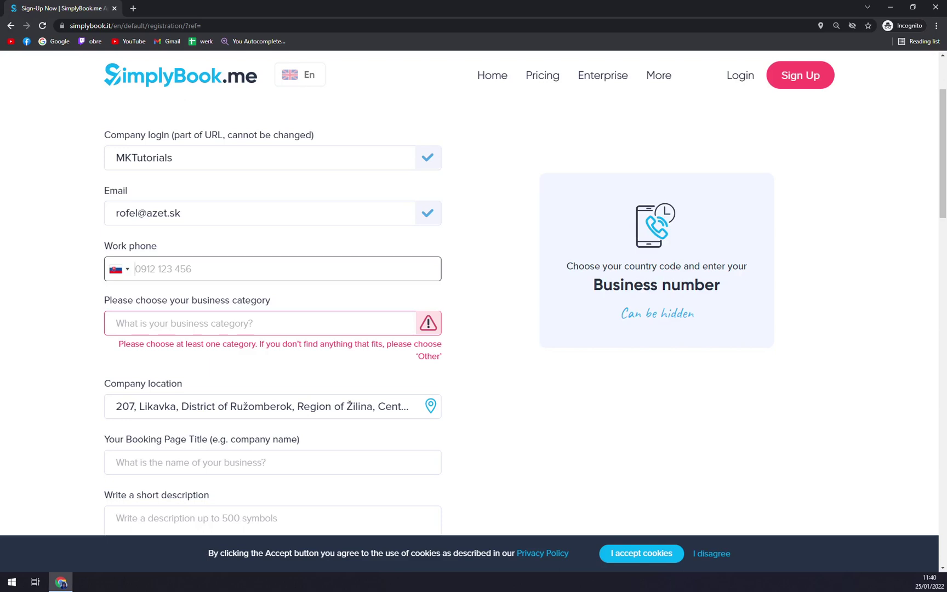
type("0955555555")
key("Tab")
scroll(222, 380, "down", 10)
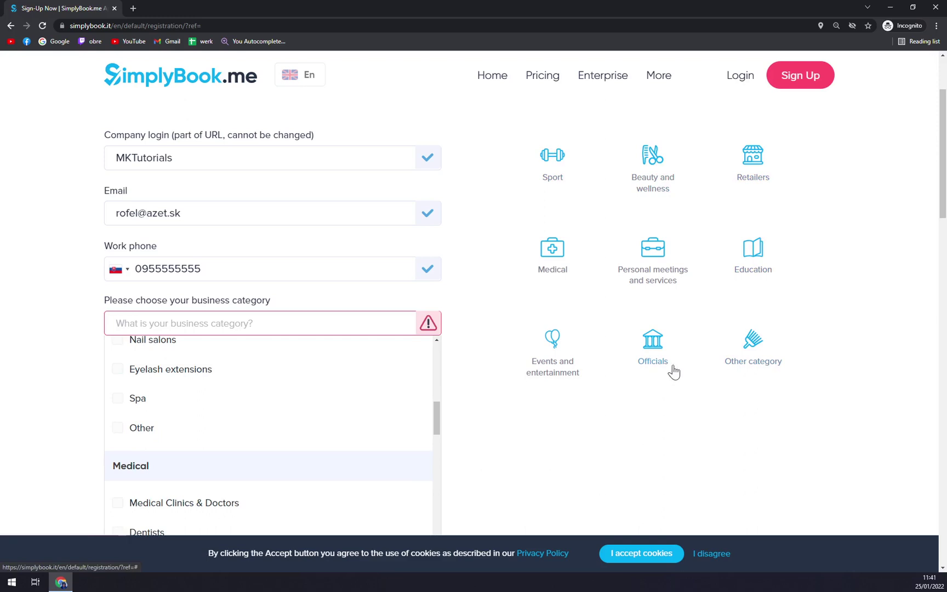
left_click(542, 375)
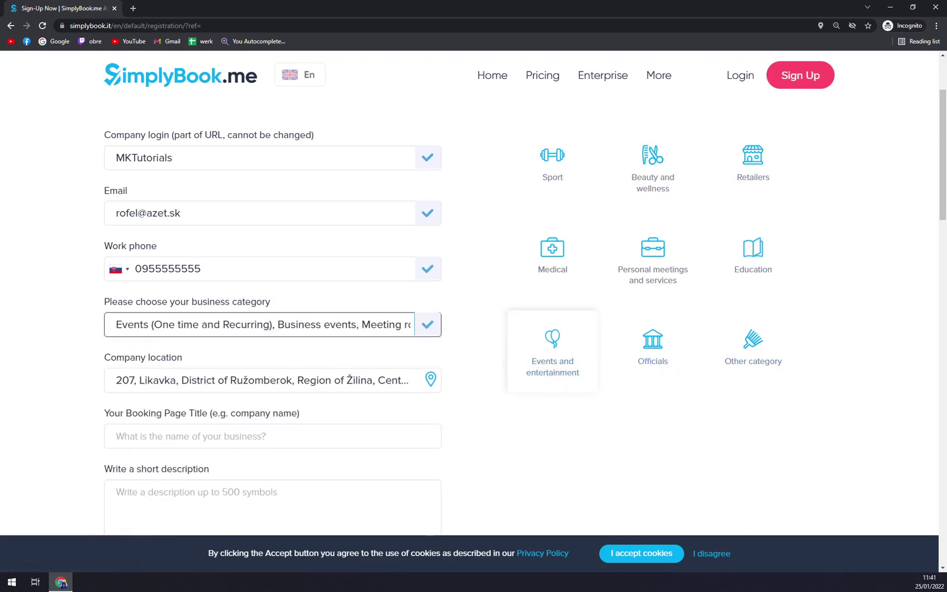
Show the company location on the map and check the pinned spot around Ružomberok
scroll(114, 296, "down", 2)
left_click(118, 281)
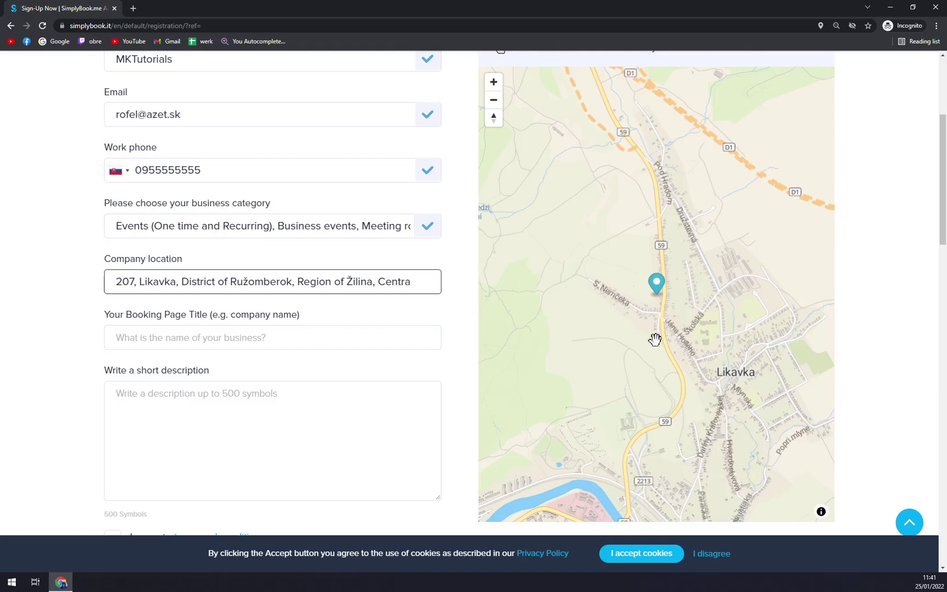
left_click_drag(669, 334, 608, 221)
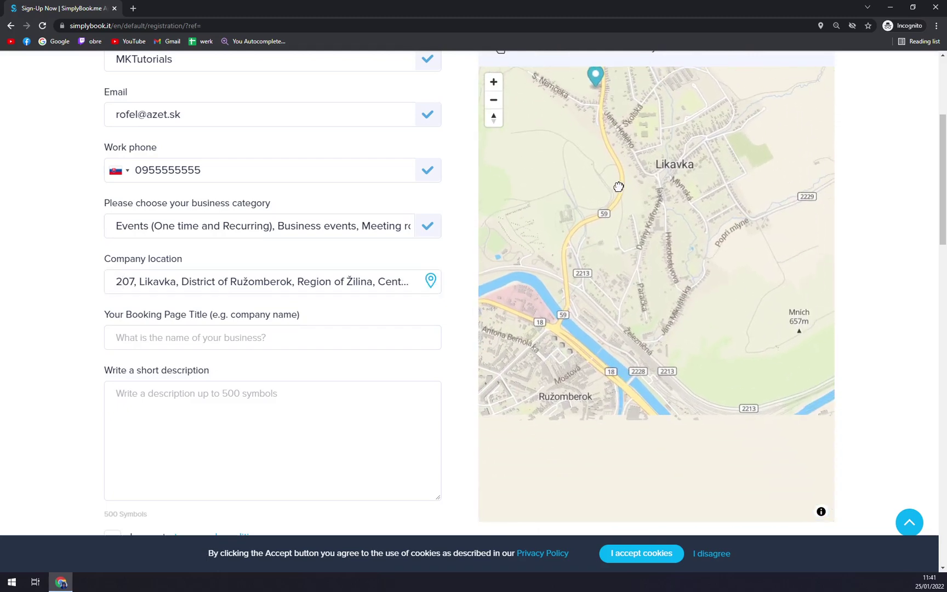
mouse_move(619, 186)
left_mouse_down()
mouse_move(609, 229)
mouse_move(632, 184)
left_mouse_up()
left_click_drag(613, 243, 493, 290)
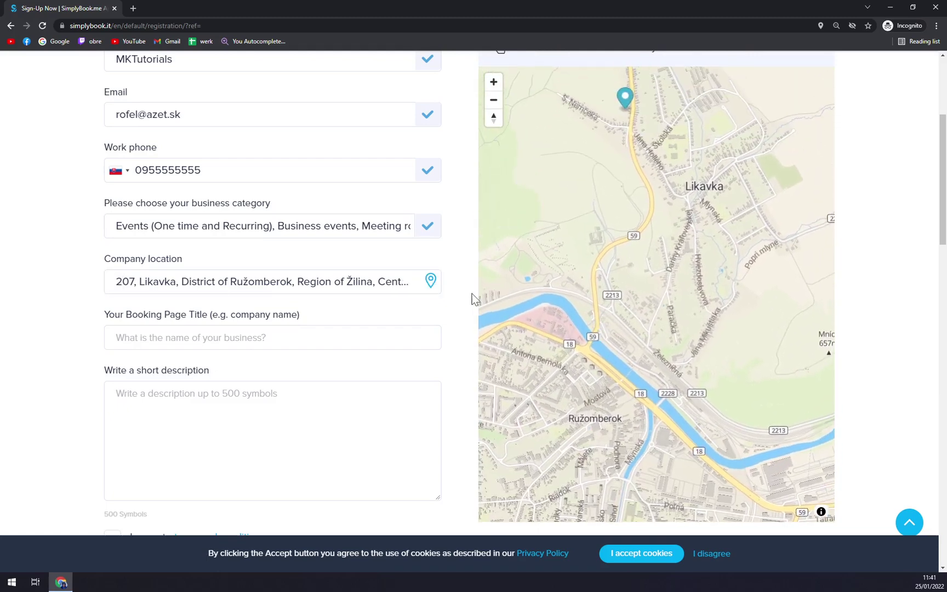
left_click(431, 280)
left_click_drag(653, 324, 629, 273)
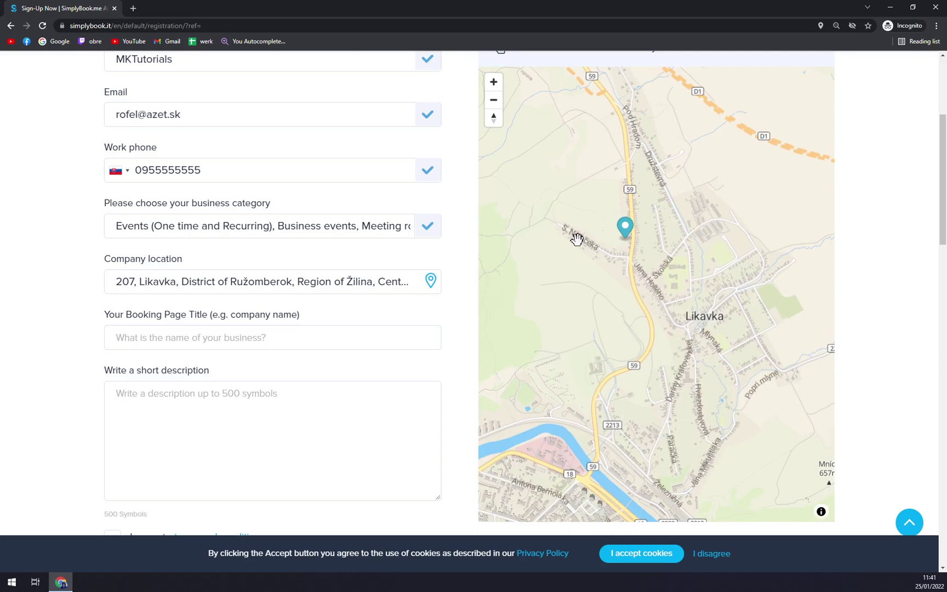
Set the booking page title to MKTutorials with the description 'Assssdasdasd'
left_click(398, 315)
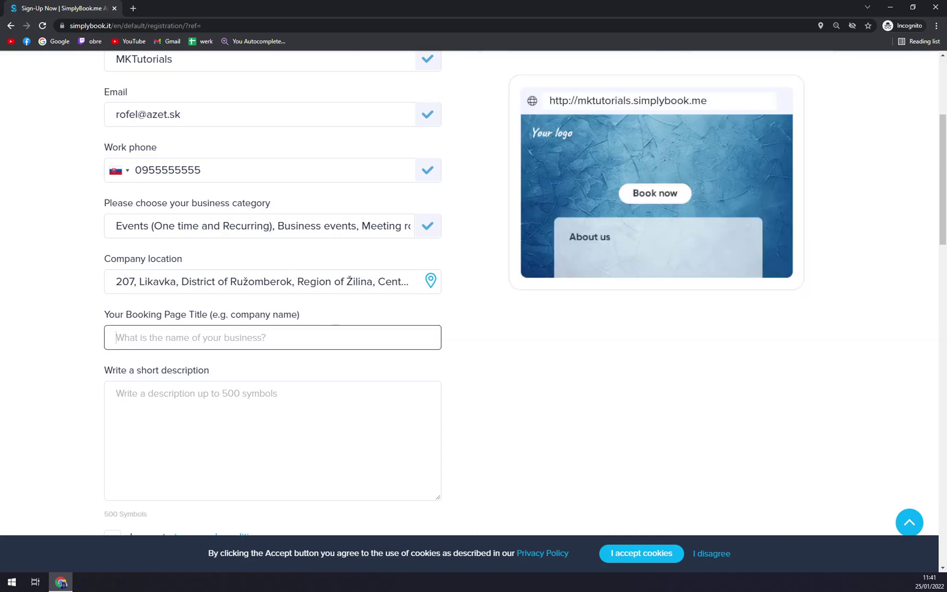
scroll(473, 296, "up", 1)
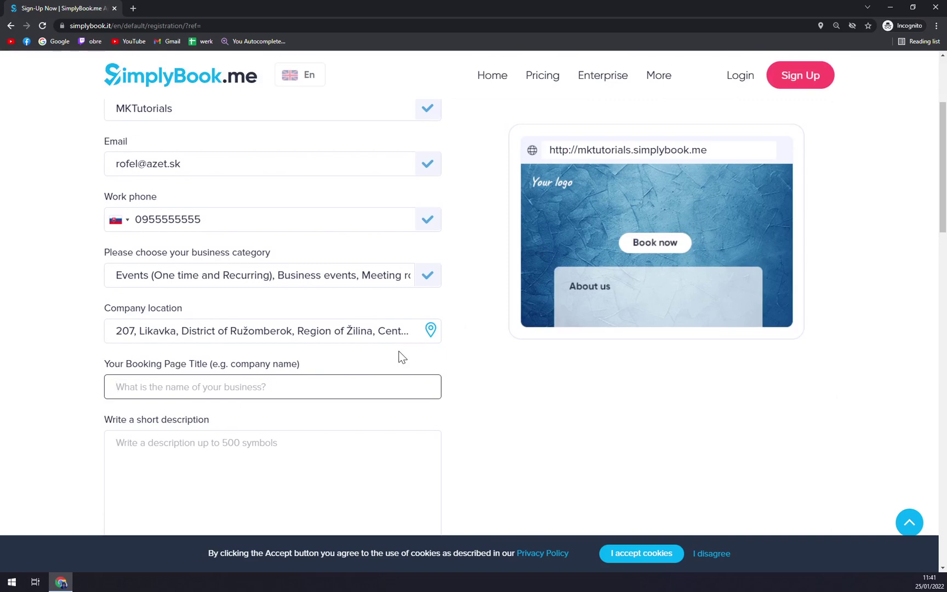
type("MKTur")
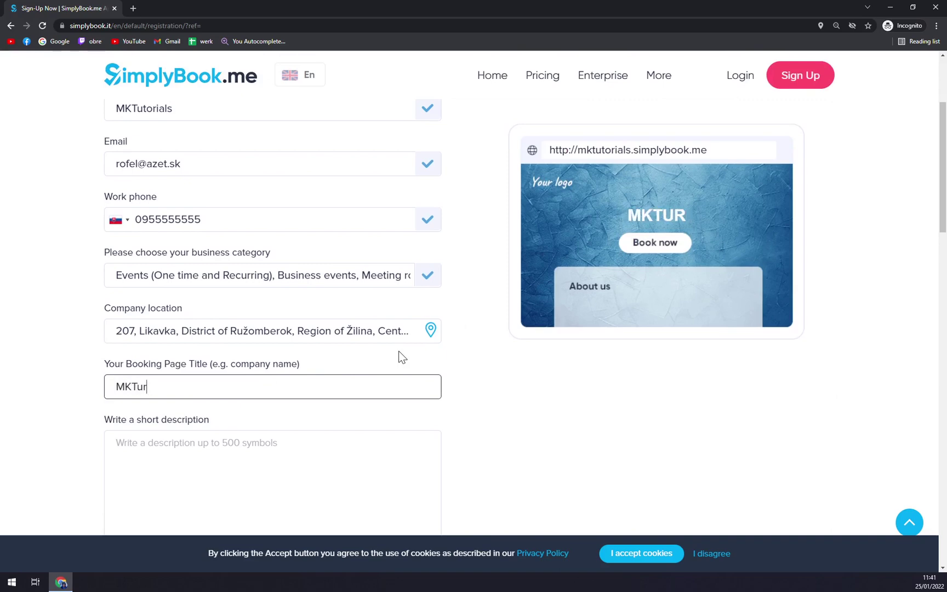
key("BackSpace")
type("torials")
key("Tab")
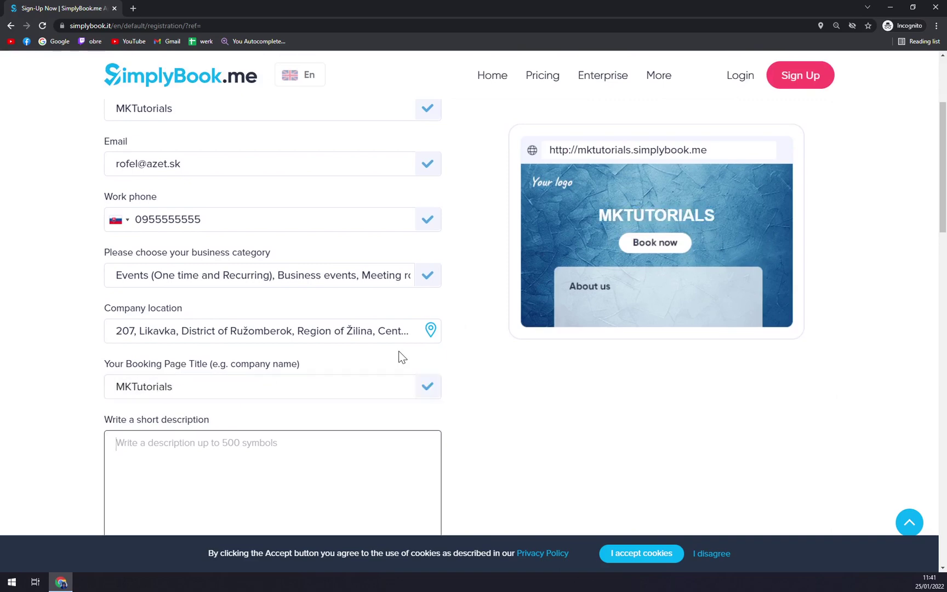
type("a")
scroll(377, 358, "down", 3)
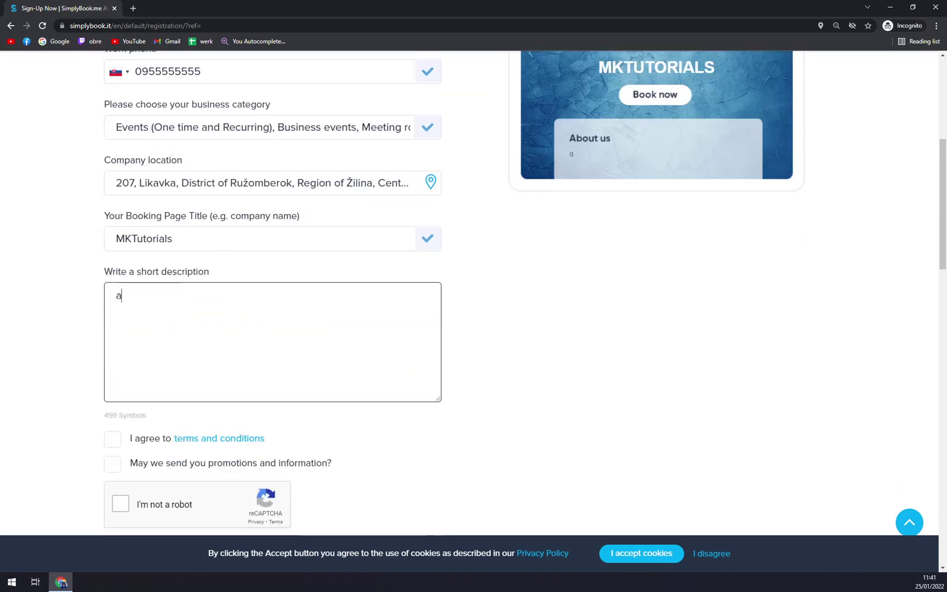
key("BackSpace")
type("Assssdasdasd")
Accept the terms and conditions, pass the robot check, and submit the registration
left_click_drag(99, 466, 116, 451)
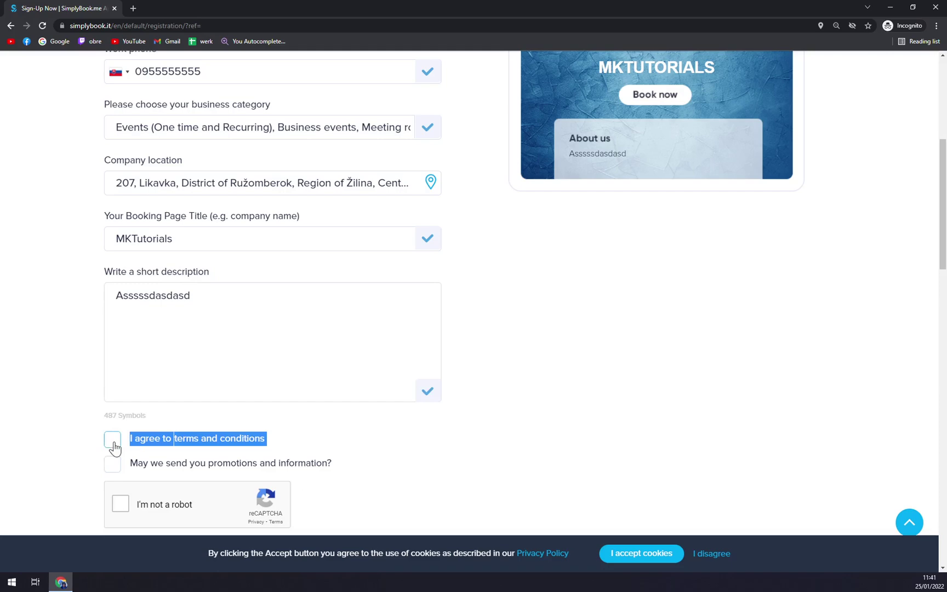
left_click(112, 441)
left_click(120, 502)
scroll(63, 420, "down", 3)
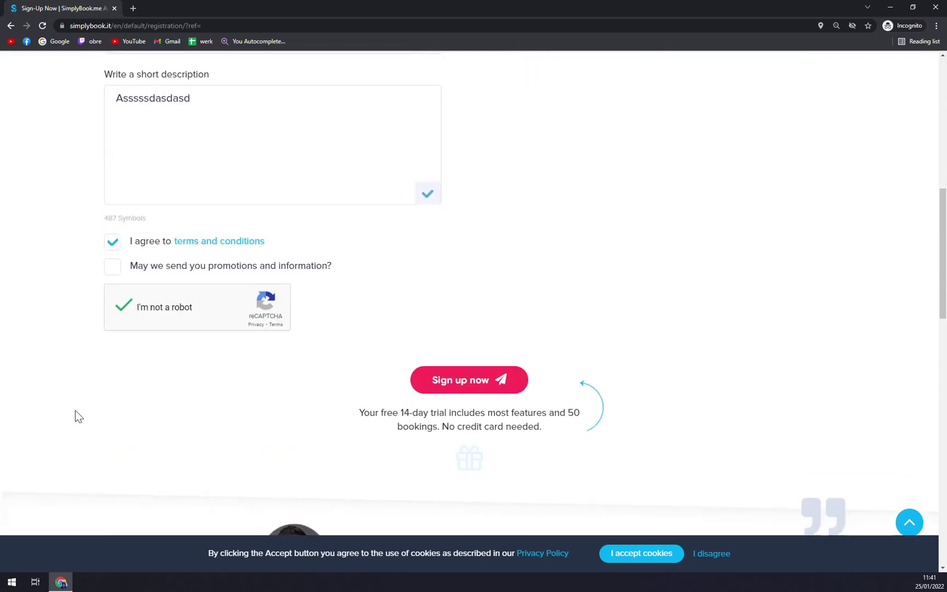
left_click(420, 384)
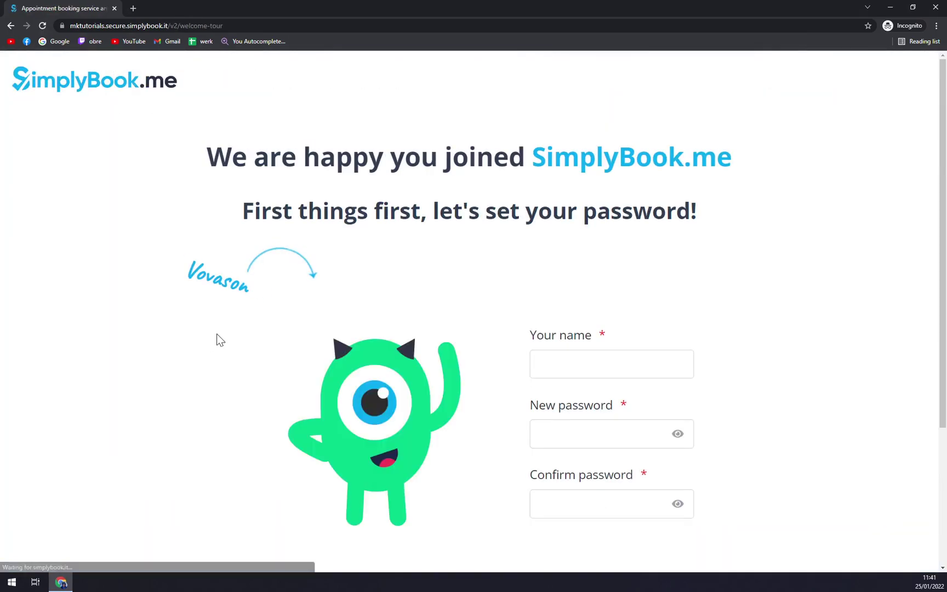
Enter the account holder's name and a new password, then move to the confirmation field
left_click(611, 364)
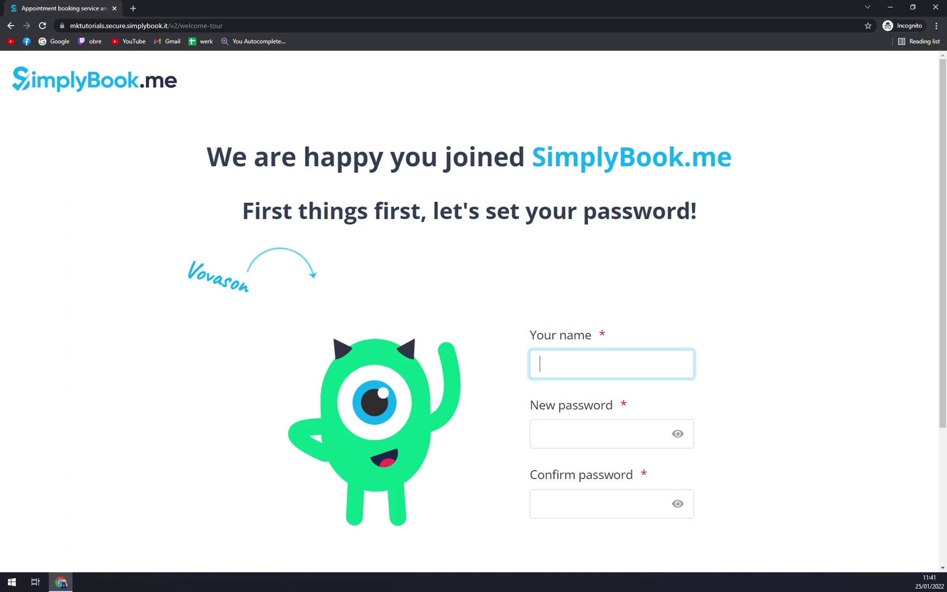
type("Matthre")
key("BackSpace")
key("BackSpace")
type("ew")
key("Tab")
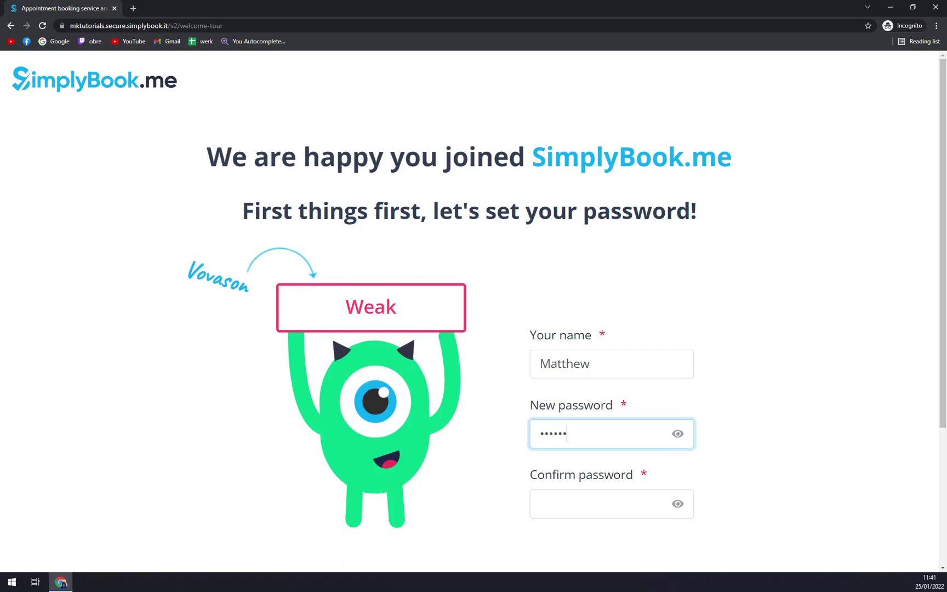
type("12")
key("Tab")
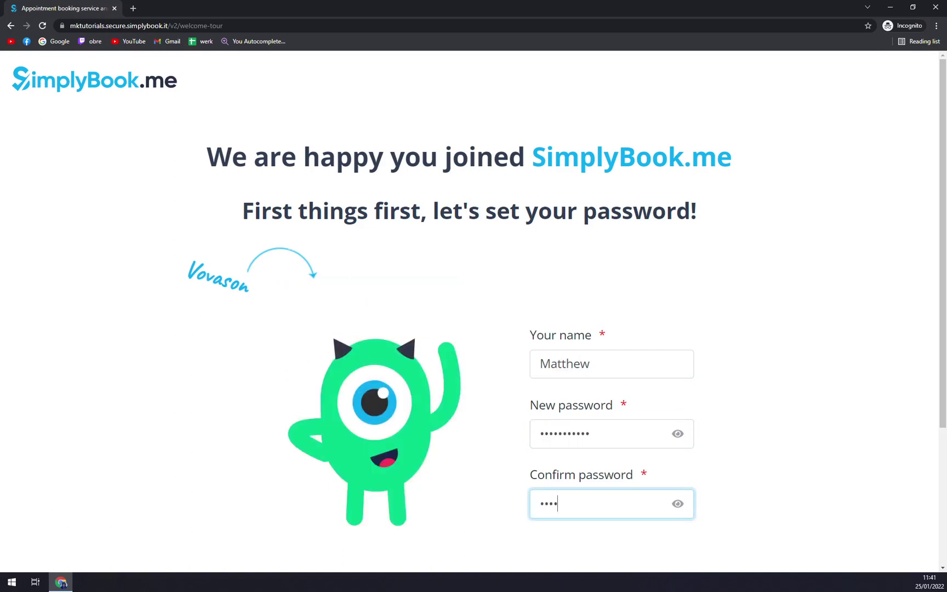
scroll(772, 158, "down", 3)
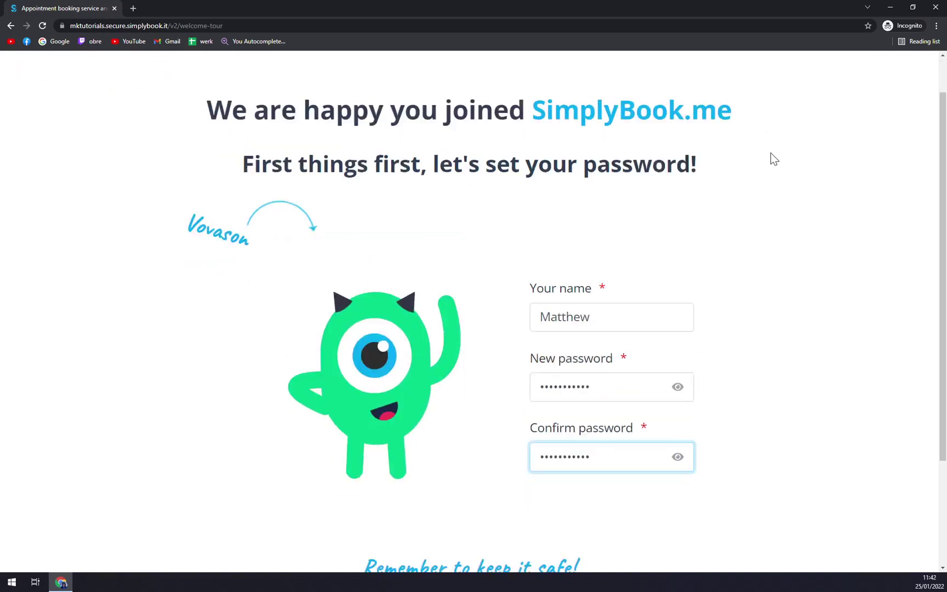
Submit the name and password, then browse the Clean, creative and minimal theme designs
left_click(491, 471)
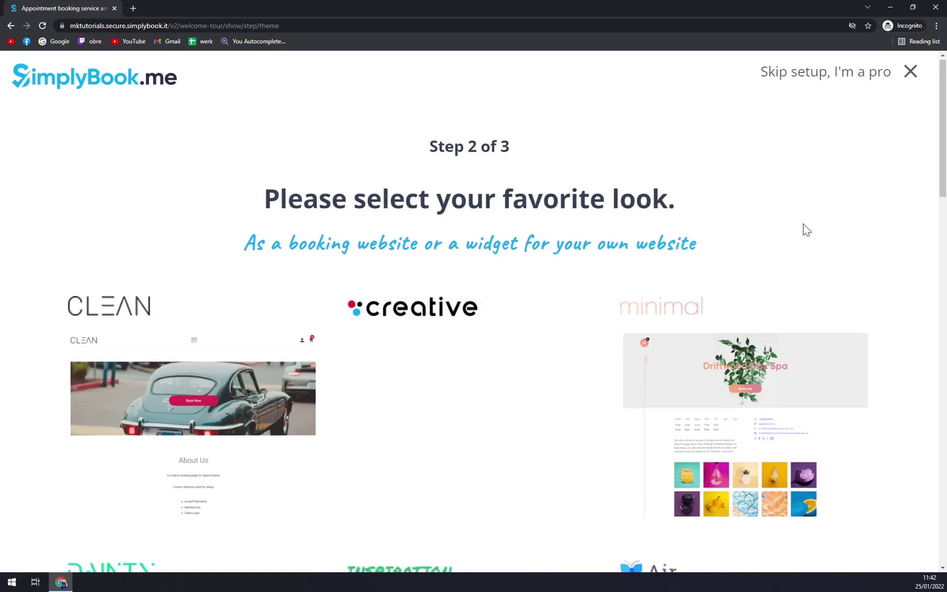
scroll(803, 229, "down", 3)
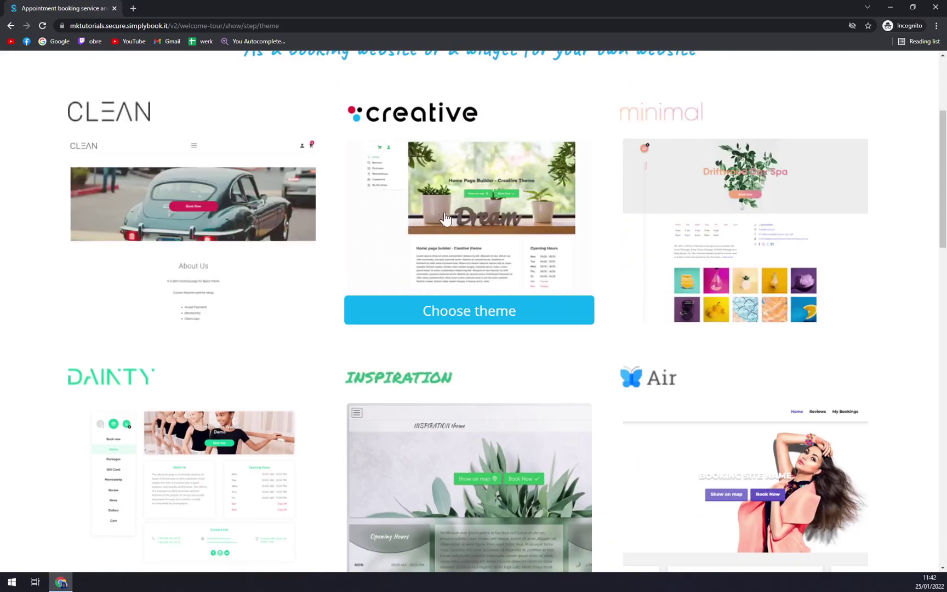
scroll(774, 213, "down", 4)
scroll(691, 248, "down", 14)
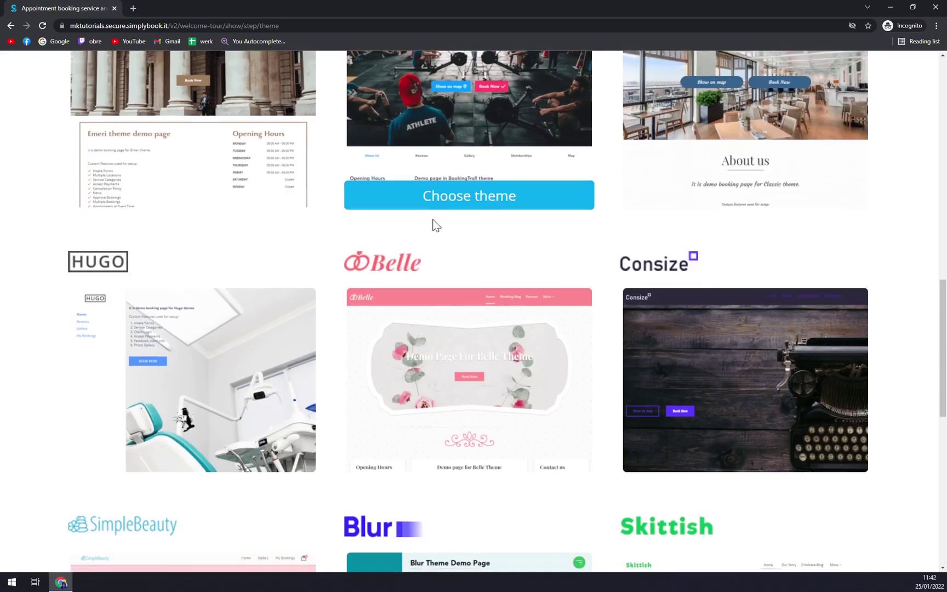
scroll(528, 224, "up", 14)
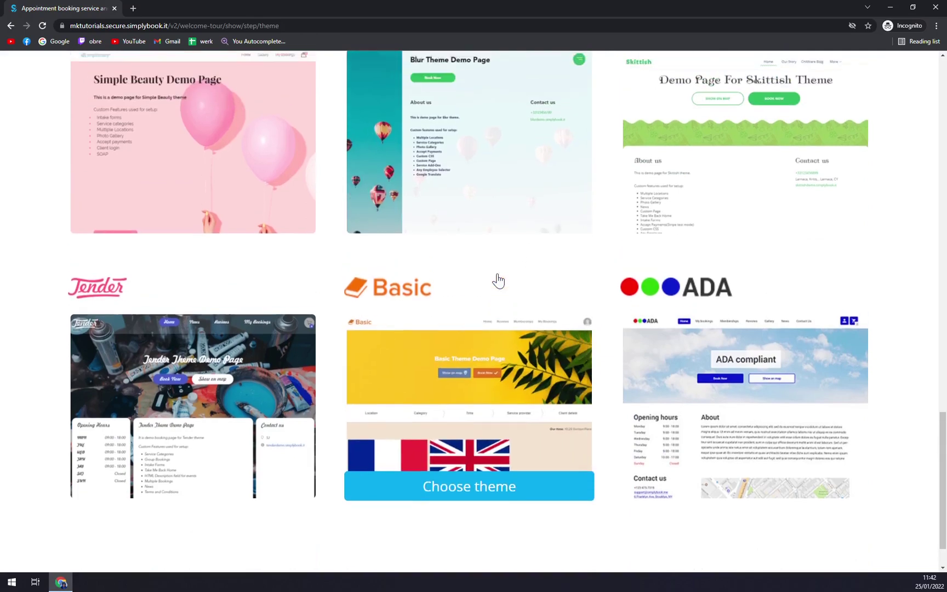
scroll(536, 284, "up", 3)
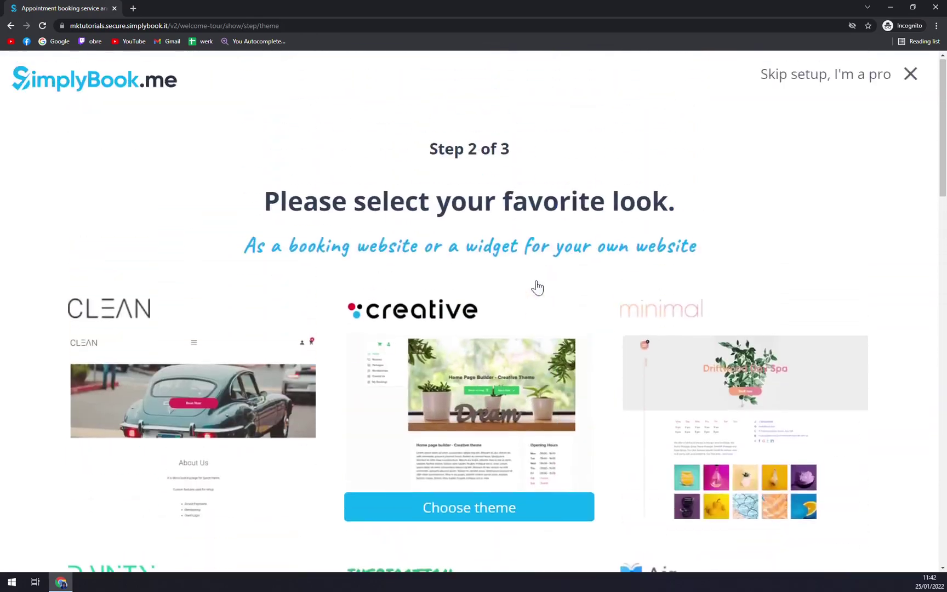
scroll(548, 285, "down", 2)
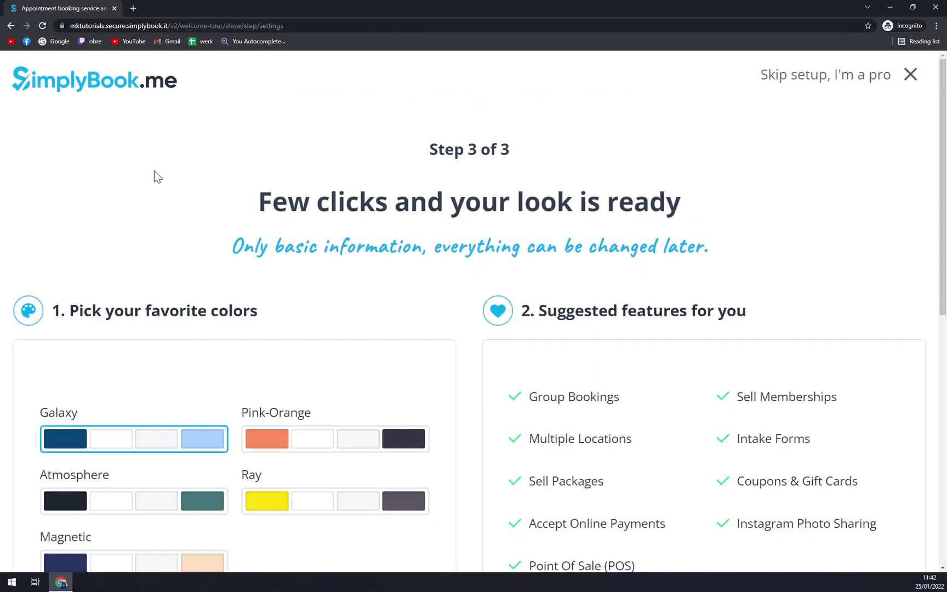
Choose the Magnetic colour palette and drag the Services slider to 2, keeping 1 provider
scroll(318, 115, "down", 1)
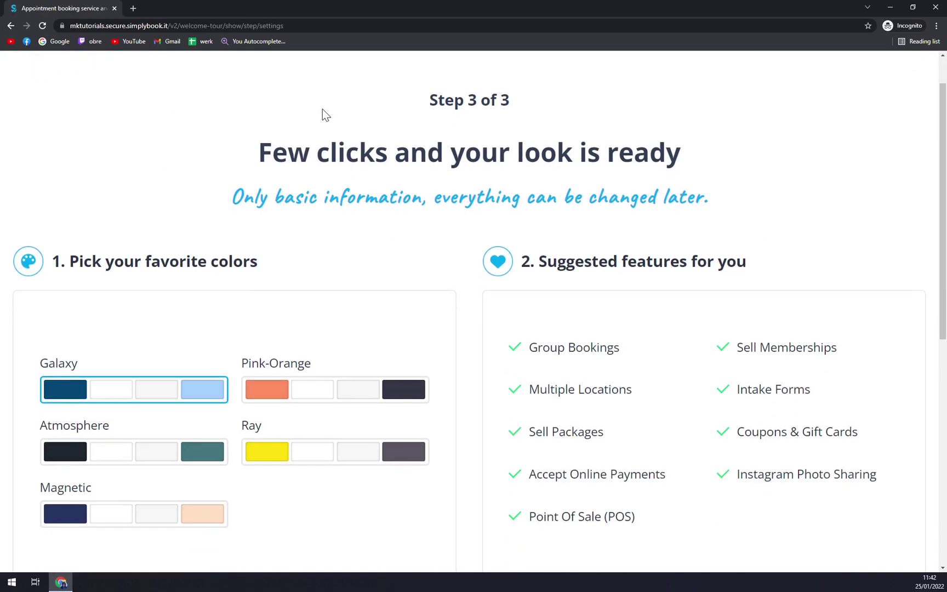
scroll(188, 218, "down", 1)
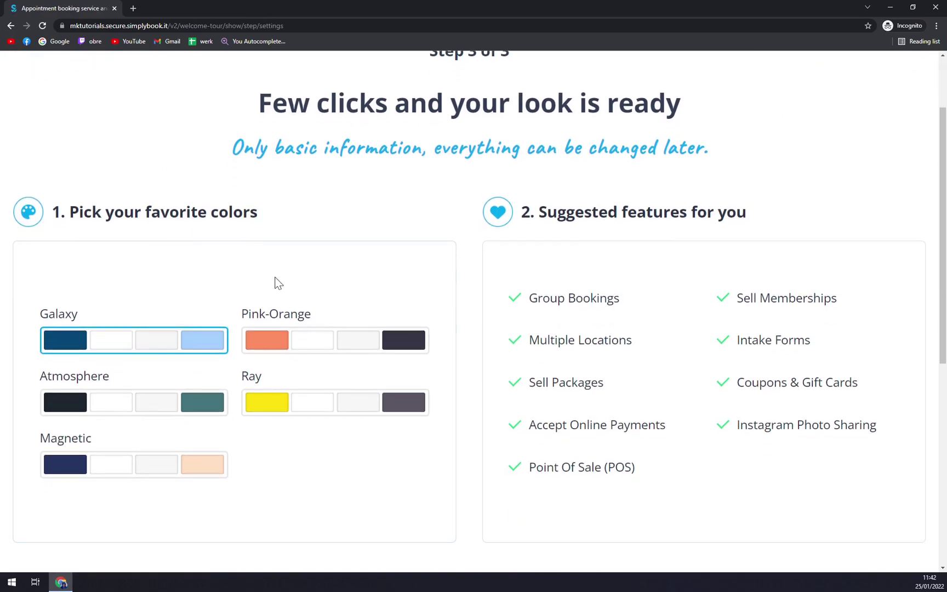
left_click(135, 408)
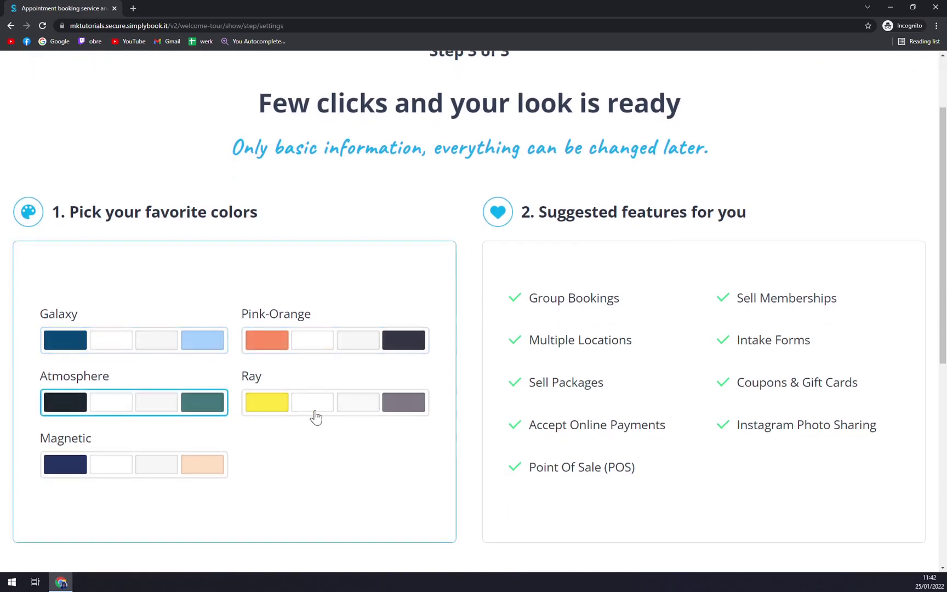
left_click(144, 463)
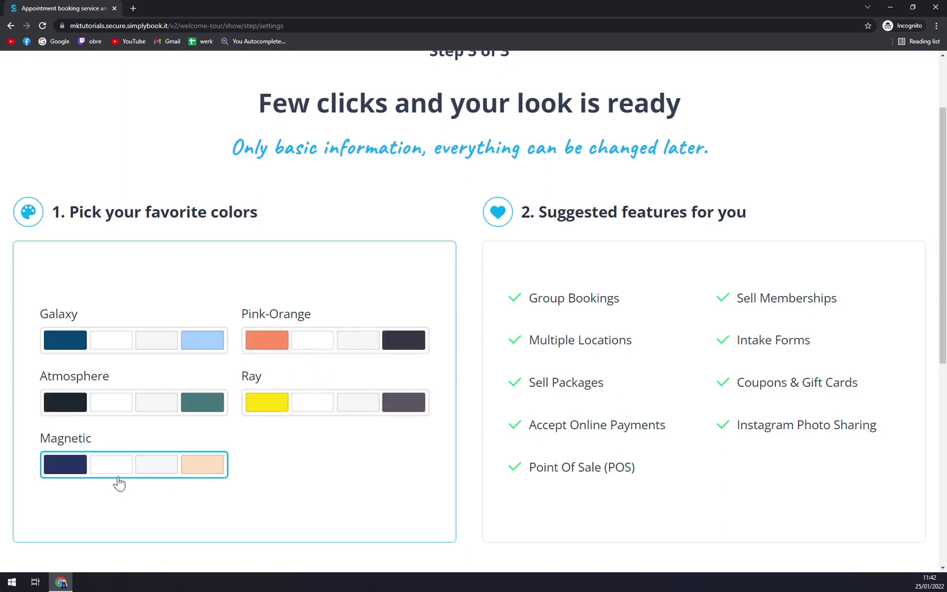
scroll(277, 447, "down", 1)
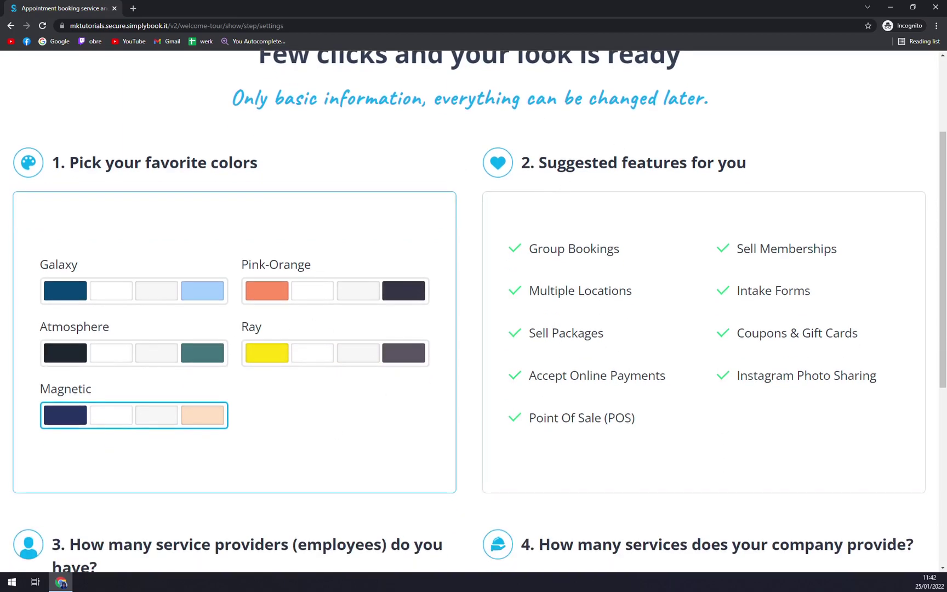
scroll(692, 188, "down", 5)
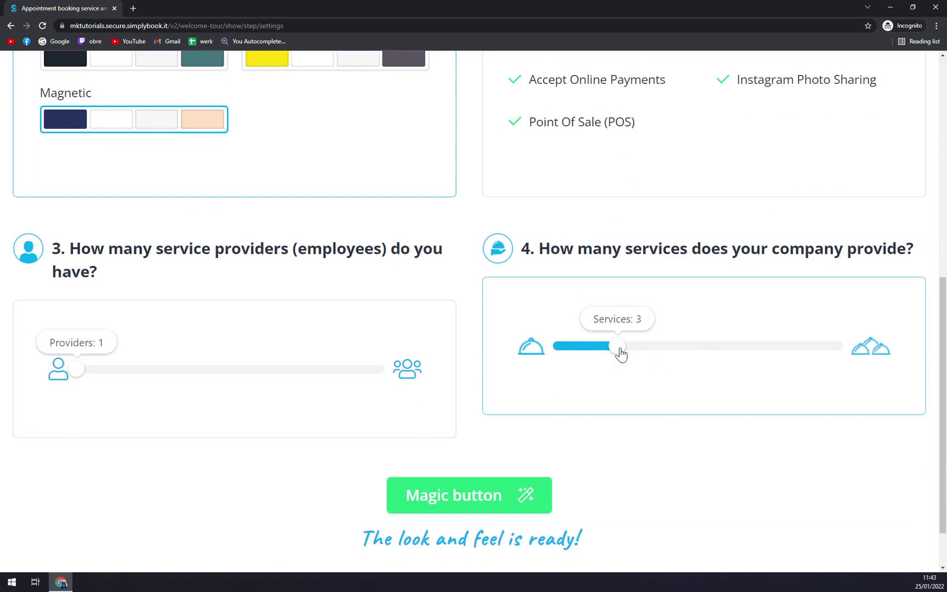
left_click_drag(621, 354, 575, 339)
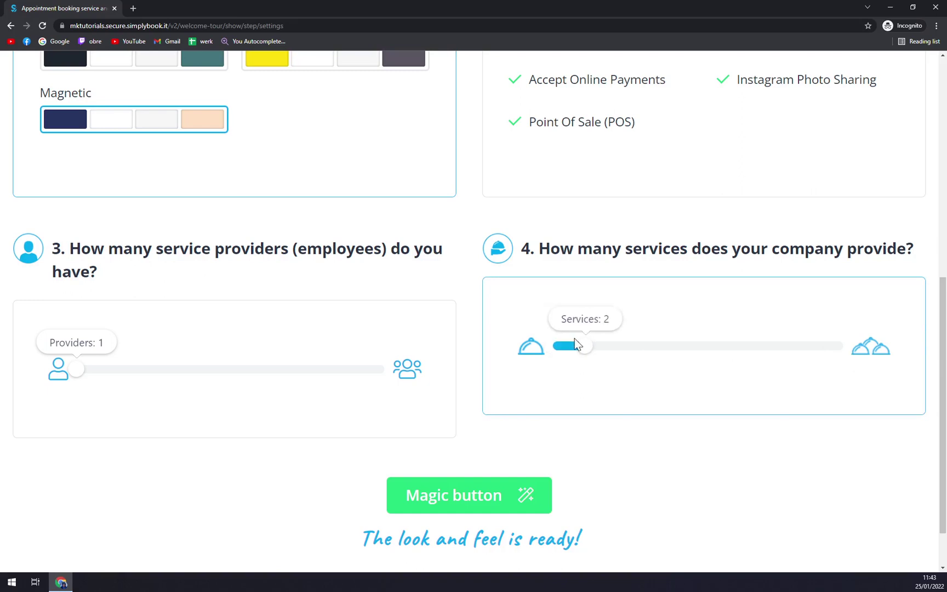
Generate the booking site with the Magic button, reach the admin dashboard, and glance at the calendar
left_click(490, 504)
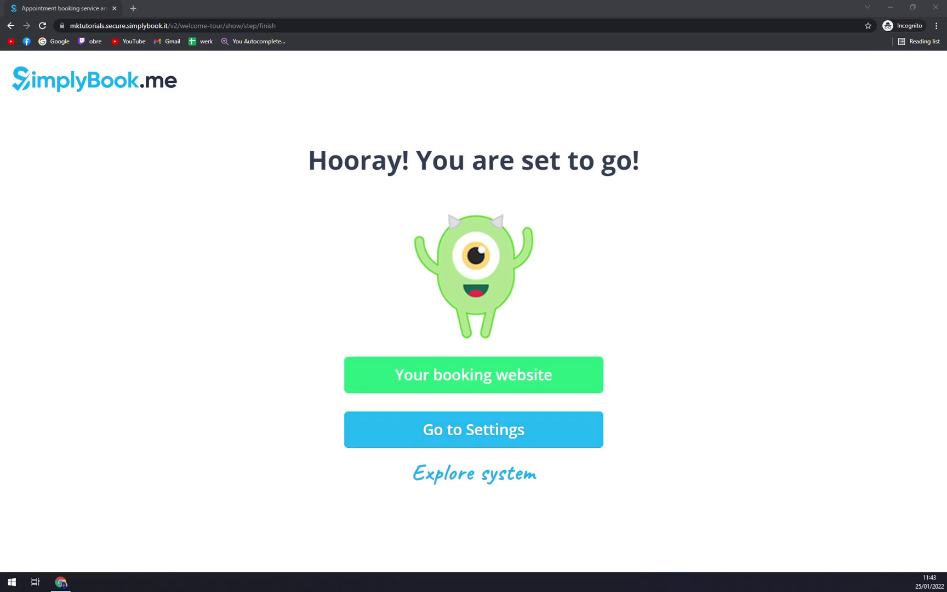
left_click(467, 444)
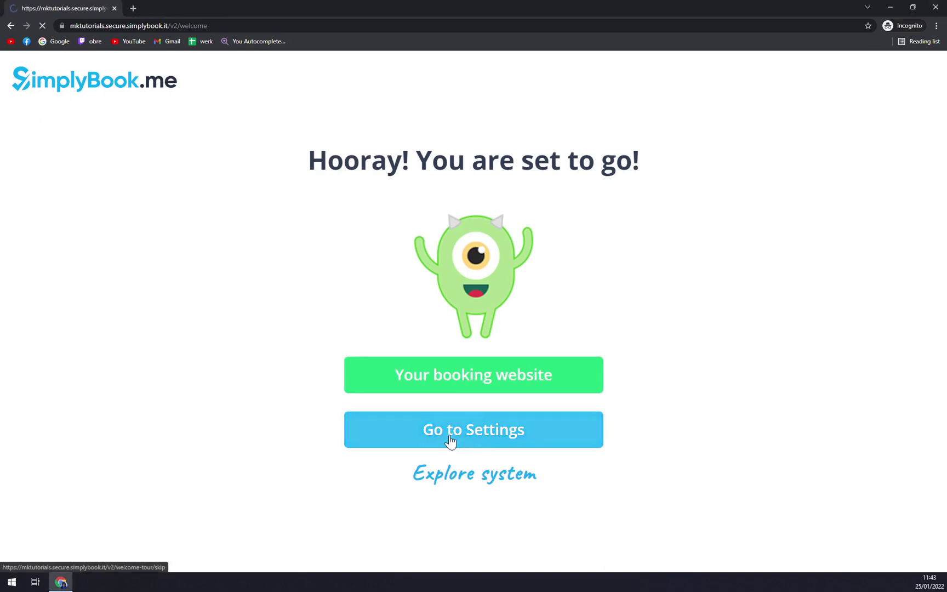
scroll(506, 266, "down", 1)
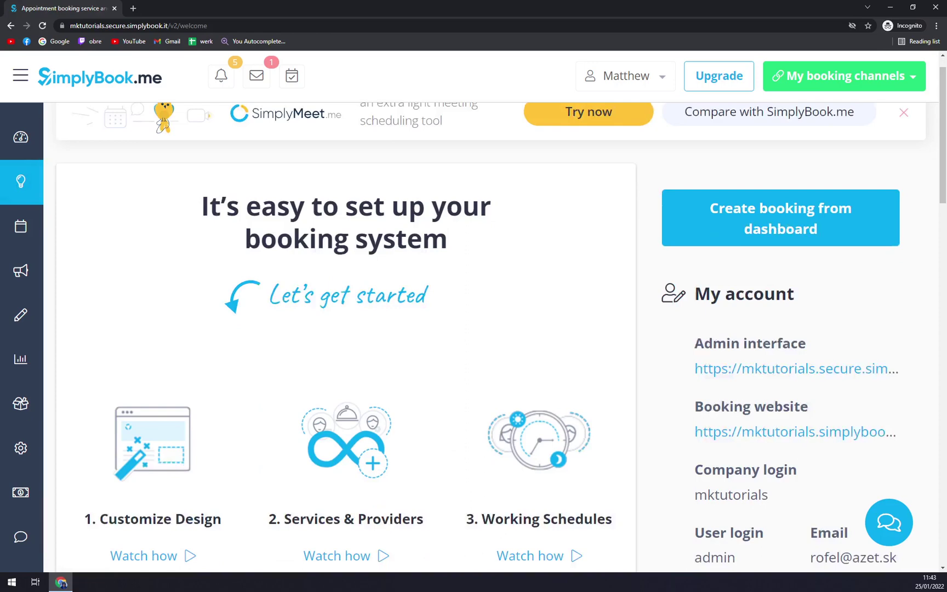
key("ctrl+minus")
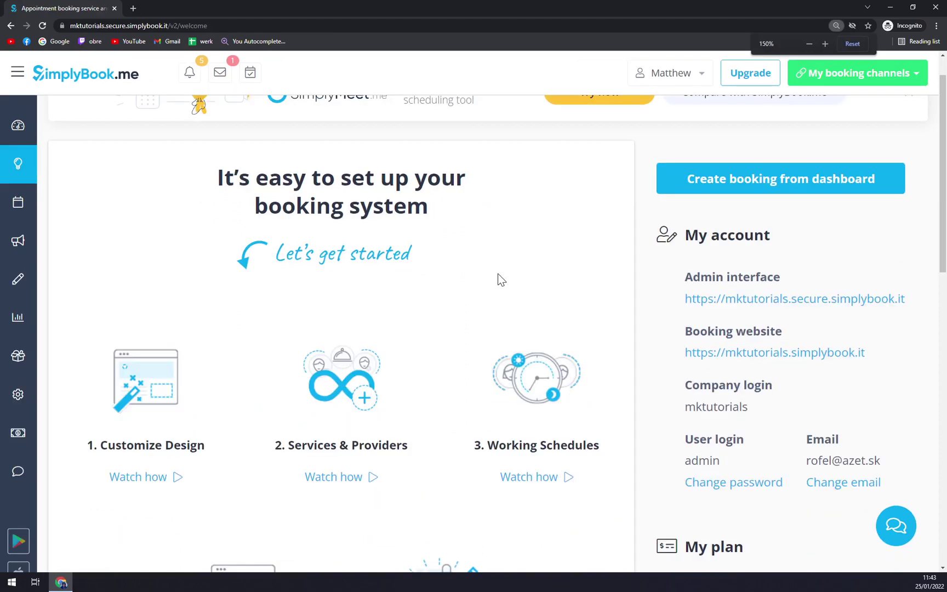
scroll(143, 133, "up", 1)
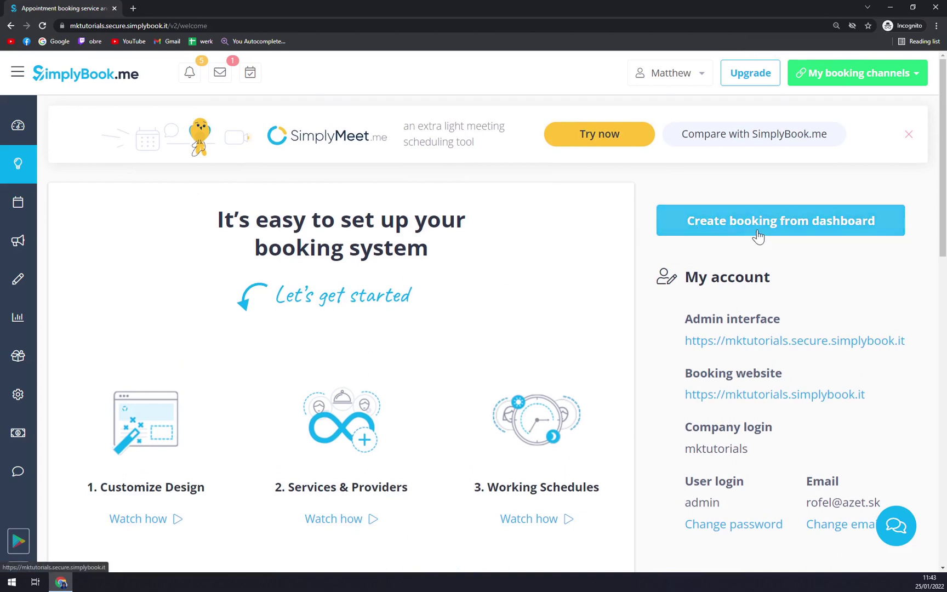
left_click(812, 232)
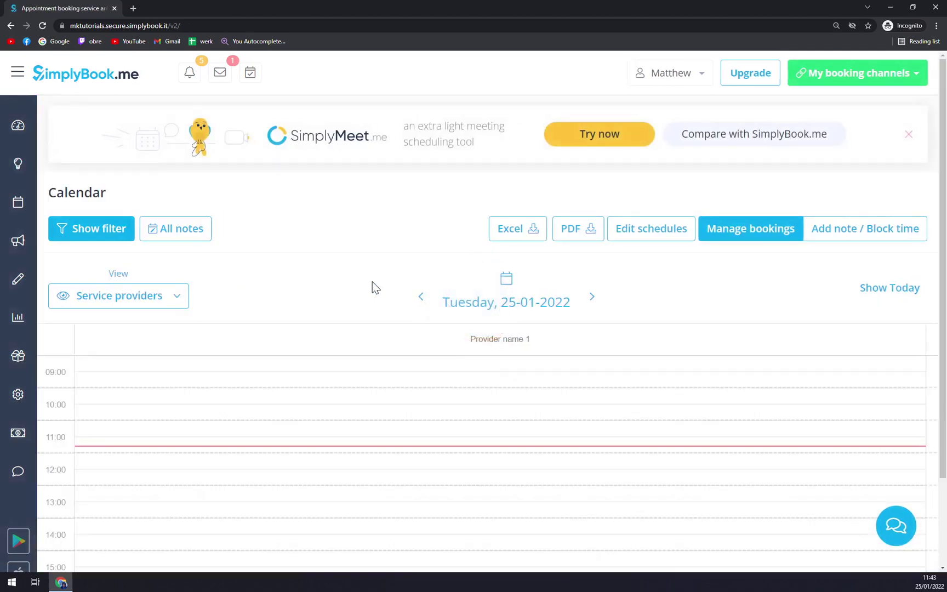
key("alt+Left")
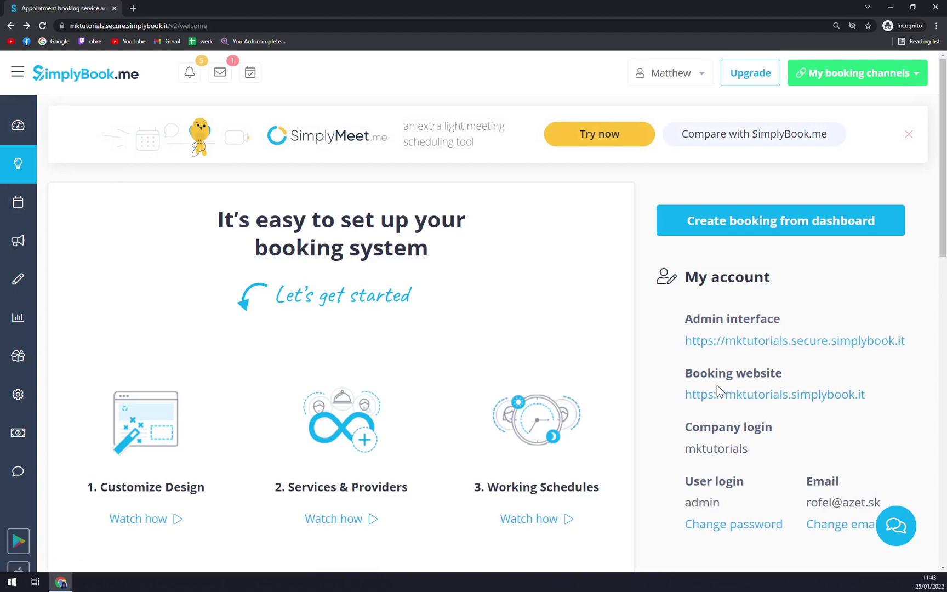
Open the public booking website and look over its MKTutorials heading and description
left_click(708, 404)
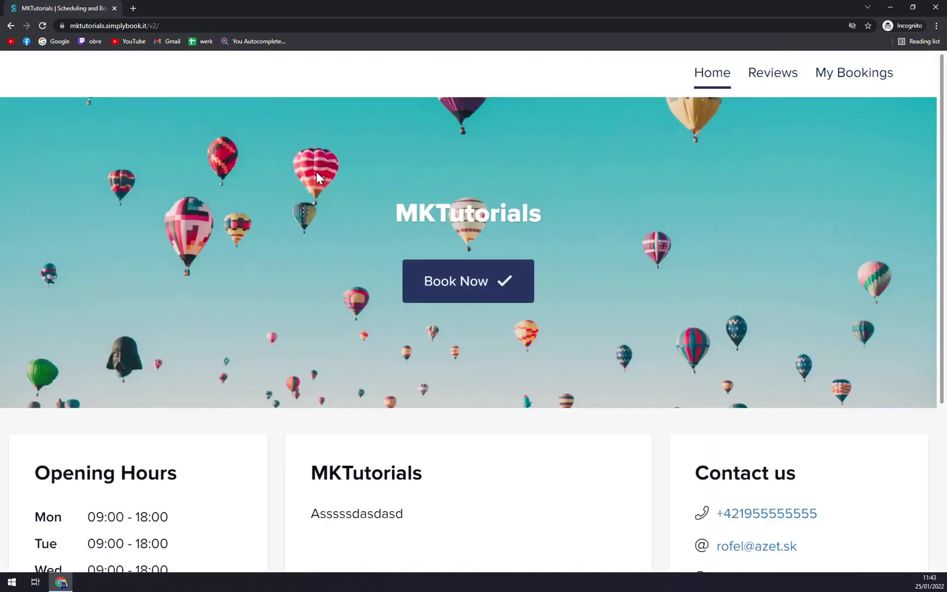
scroll(316, 172, "down", 4)
scroll(361, 186, "down", 2)
scroll(384, 275, "up", 5)
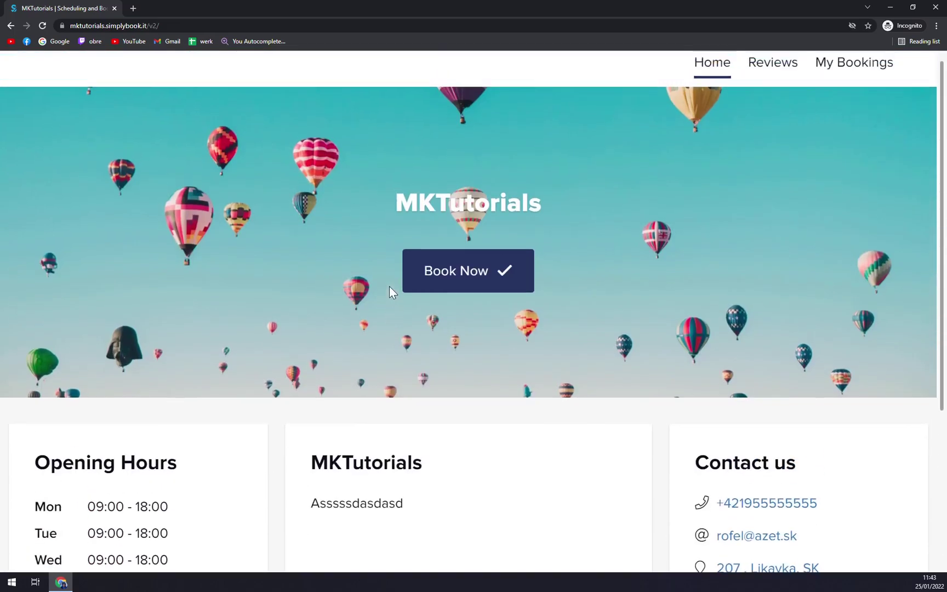
scroll(606, 240, "down", 5)
scroll(608, 248, "up", 5)
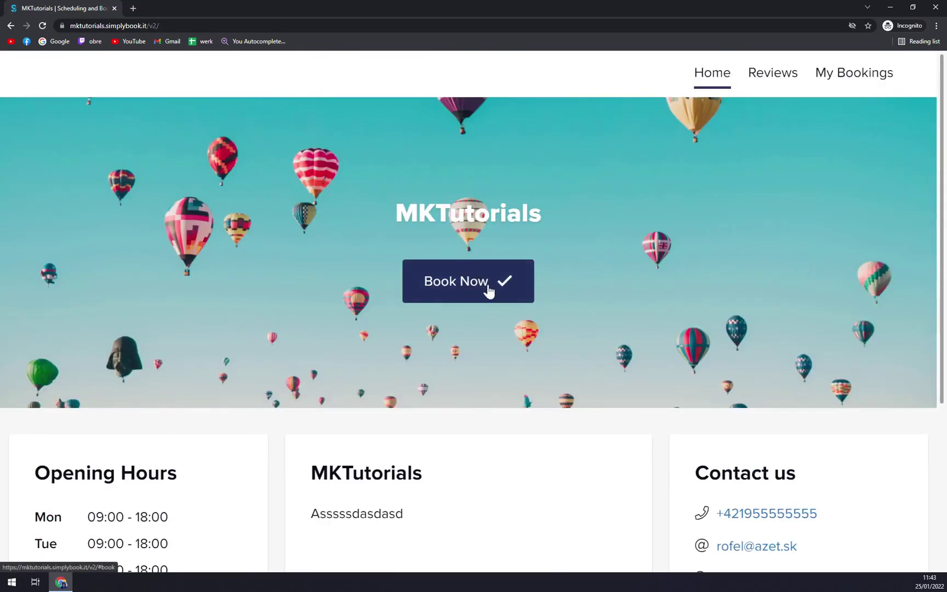
scroll(443, 447, "down", 2)
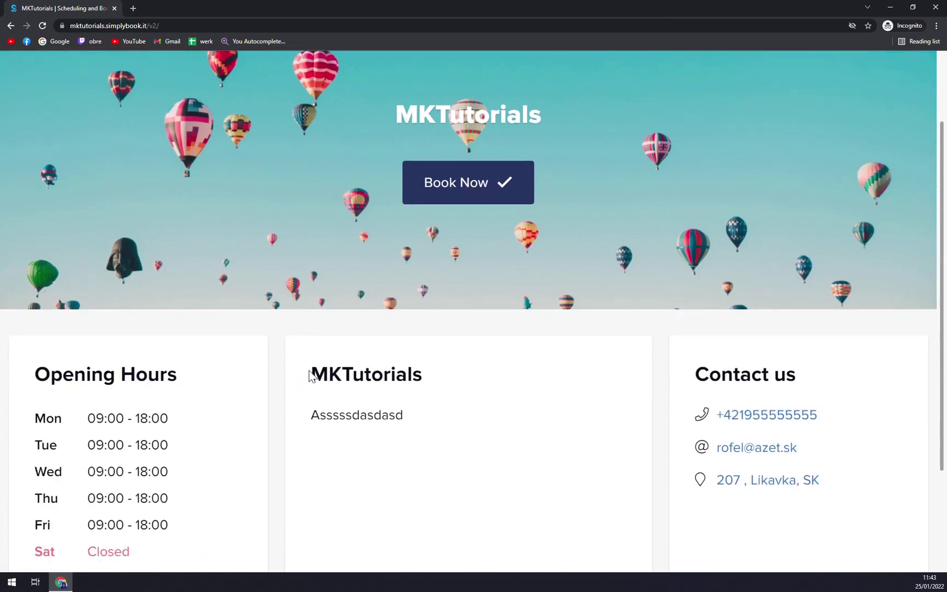
left_click_drag(312, 374, 425, 382)
left_click_drag(312, 415, 415, 420)
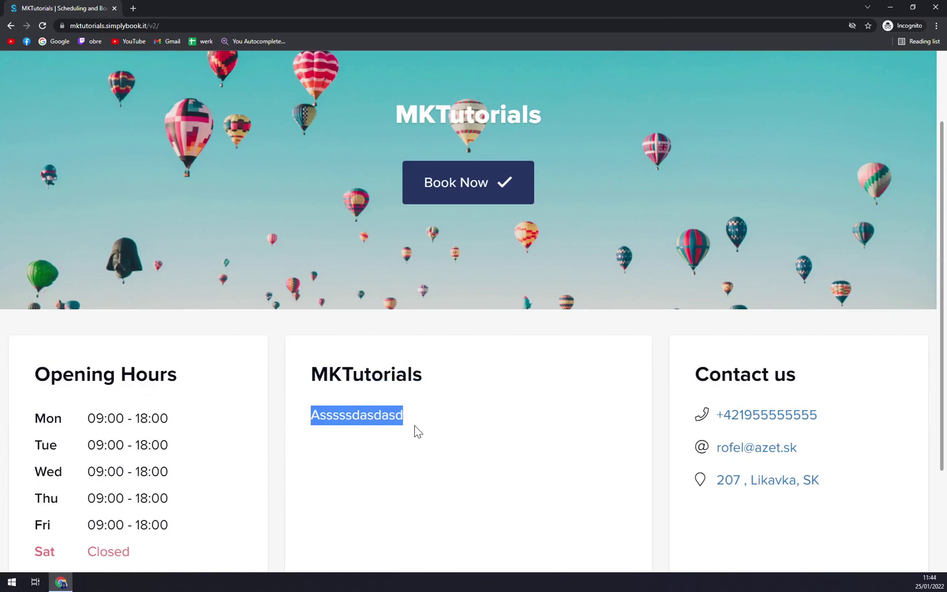
left_click(416, 422)
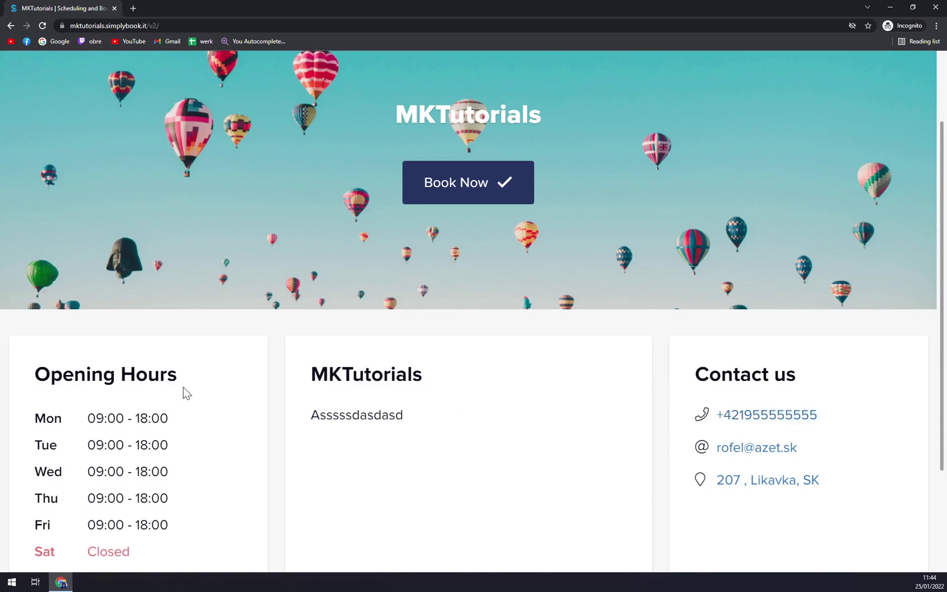
scroll(184, 393, "down", 3)
scroll(100, 393, "up", 5)
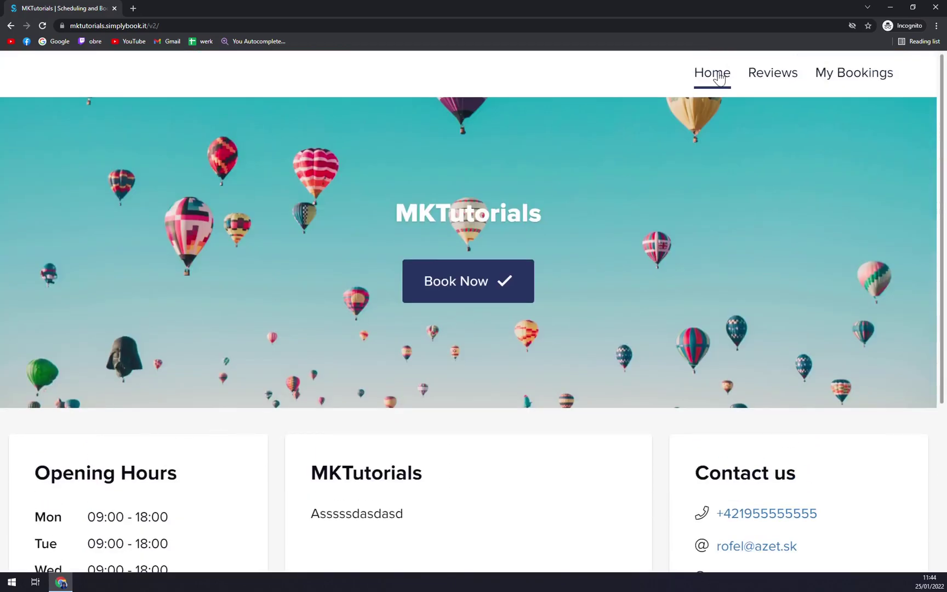
View the booking site's Reviews and My Bookings pages, then go back
left_click(772, 73)
scroll(658, 231, "up", 5)
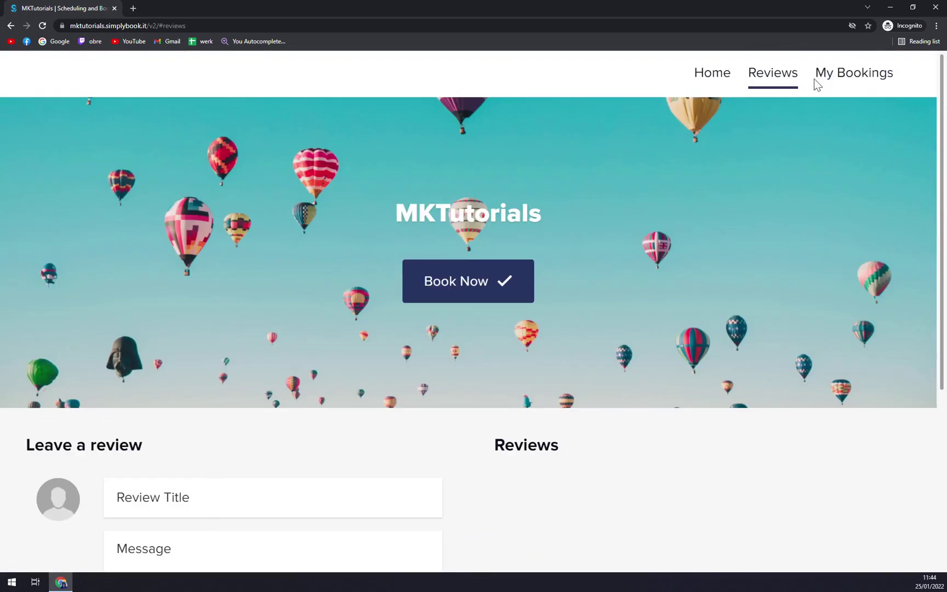
left_click(855, 78)
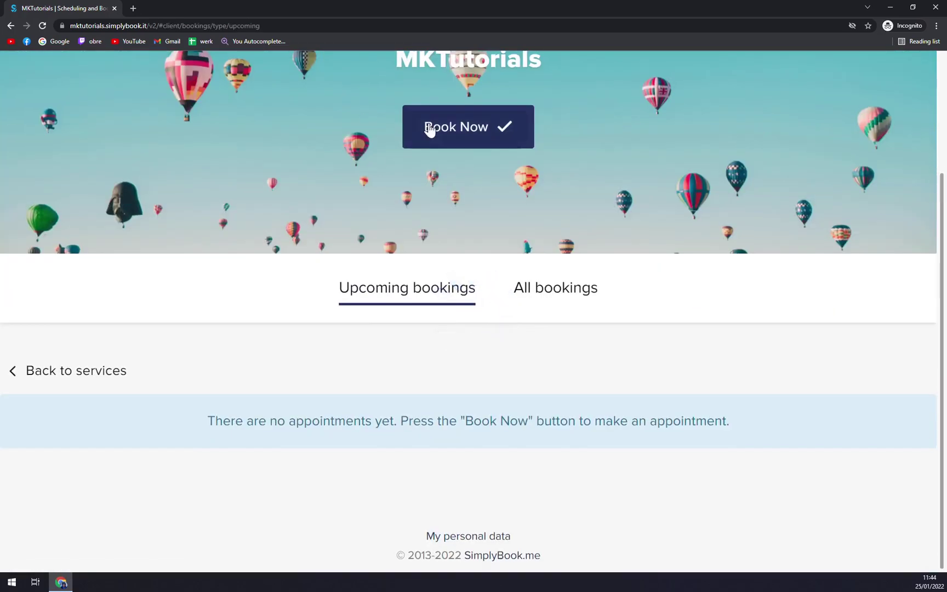
key("alt+Left")
key("alt+Left")
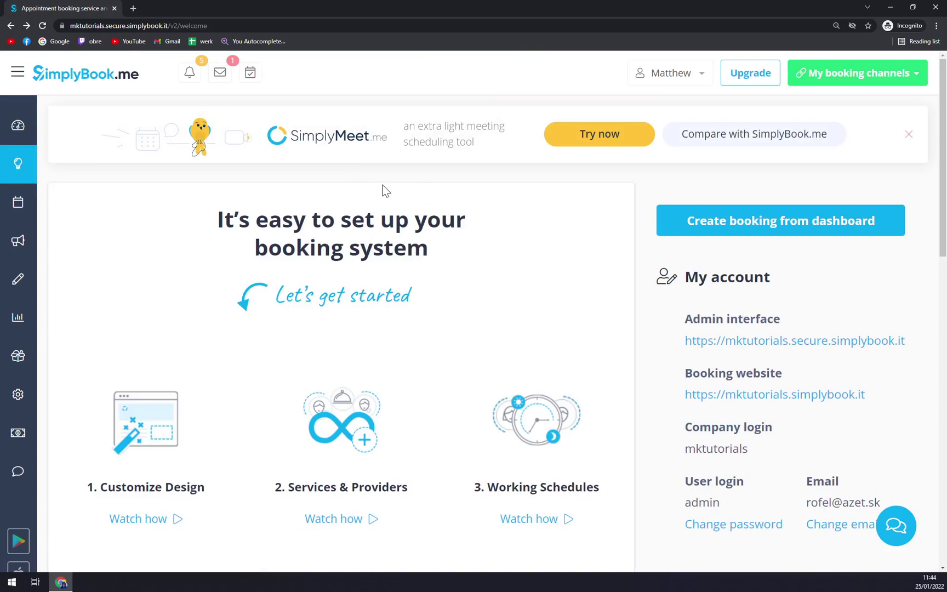
Open the Calendar from the sidebar, then switch to the Marketing Suite page
mouse_move(33, 175)
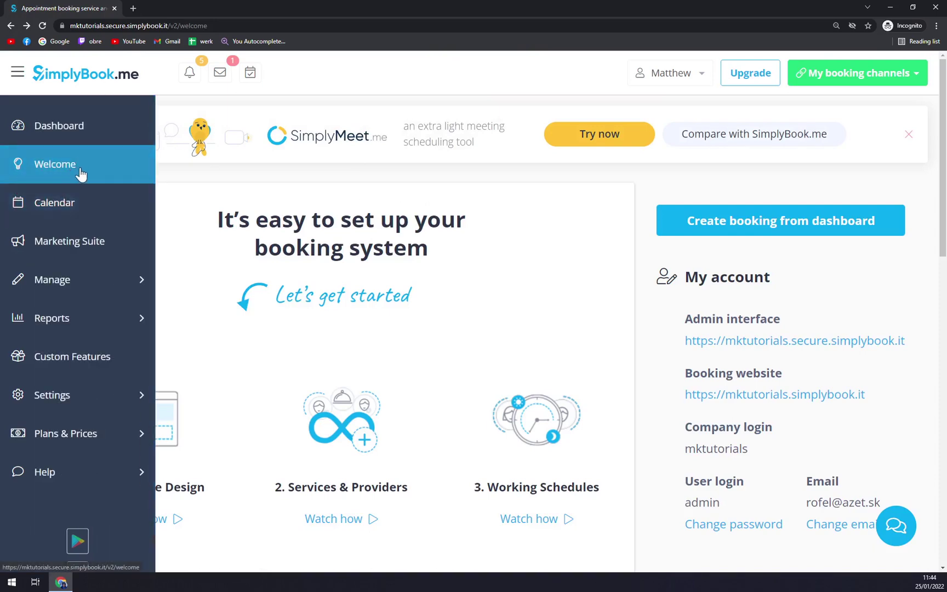
left_click(66, 204)
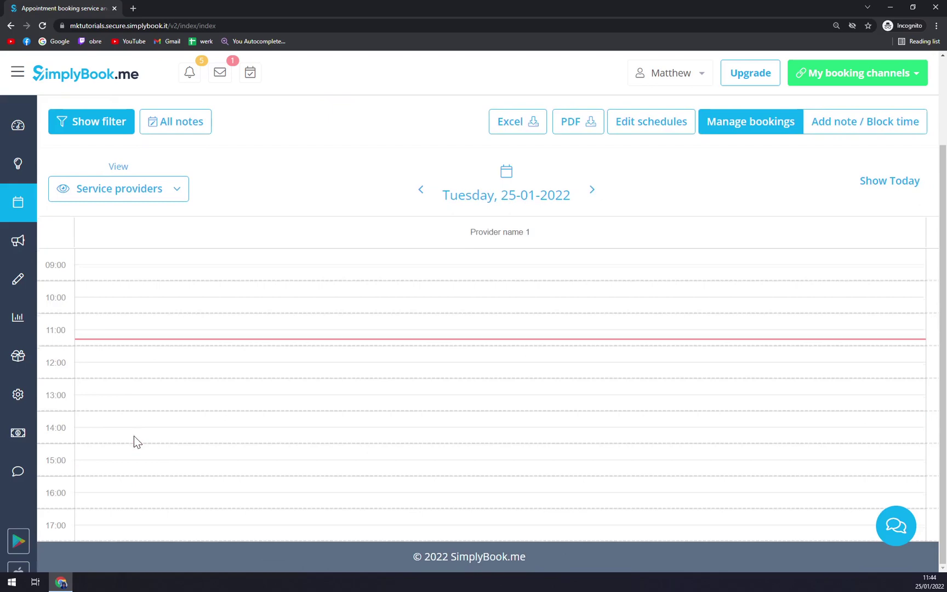
scroll(100, 236, "up", 2)
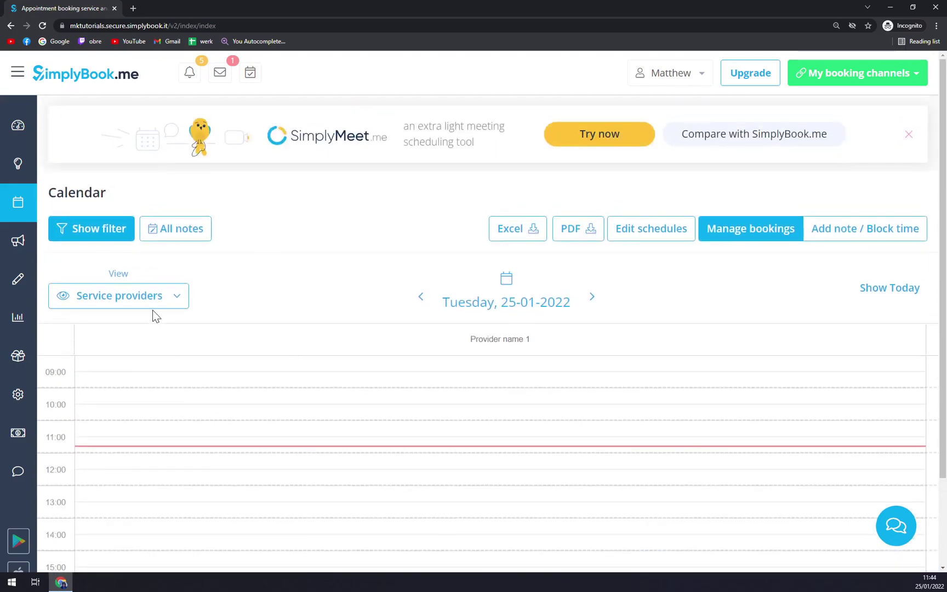
left_click(59, 249)
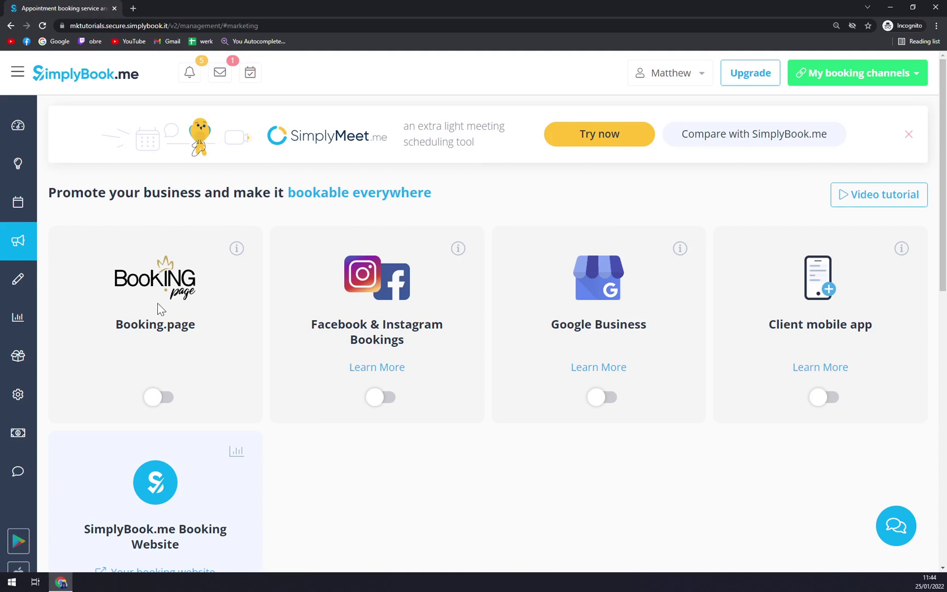
Open Service name 1 under Manage > Services and rename it 'Tutorials about Tutorials'
left_click(37, 282)
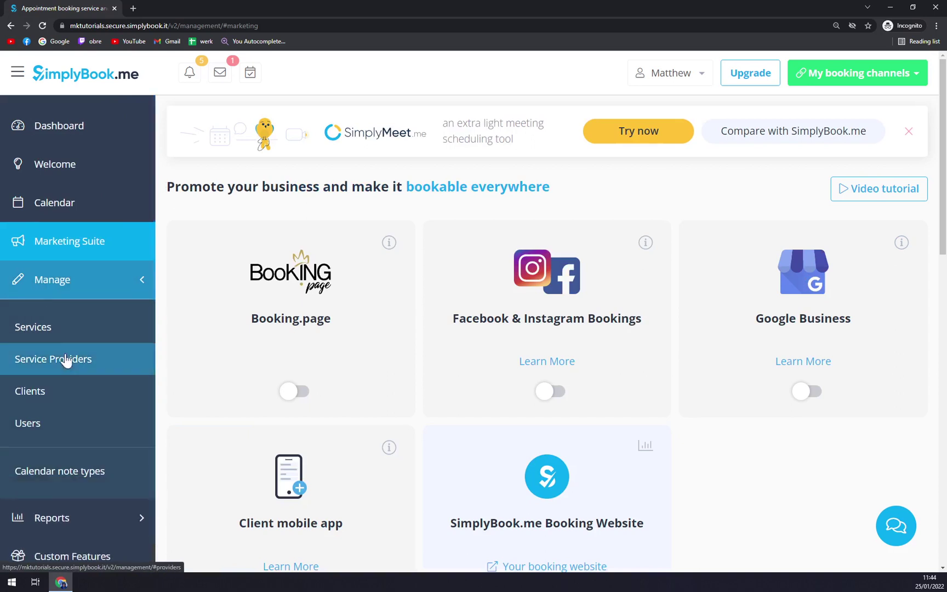
left_click(56, 331)
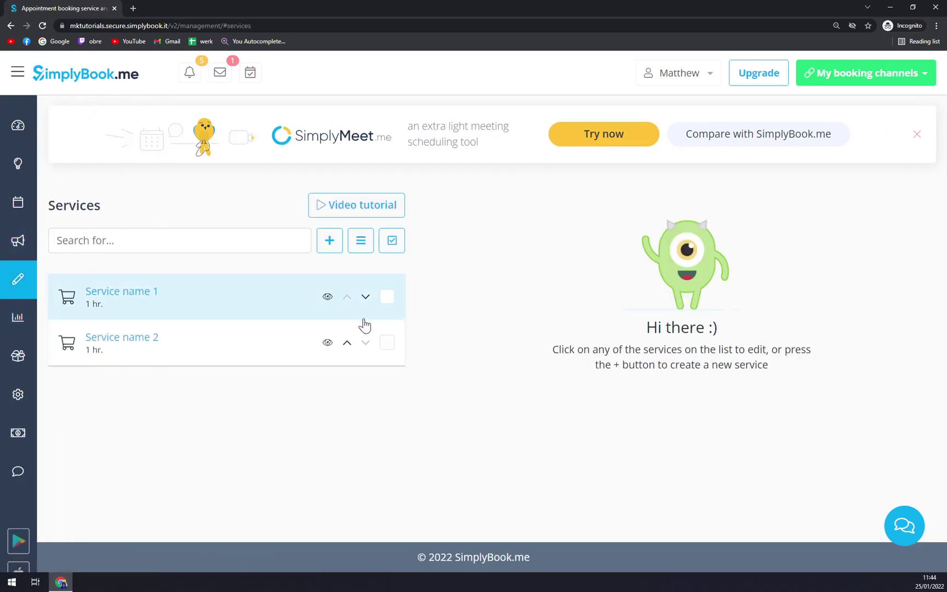
left_click(140, 311)
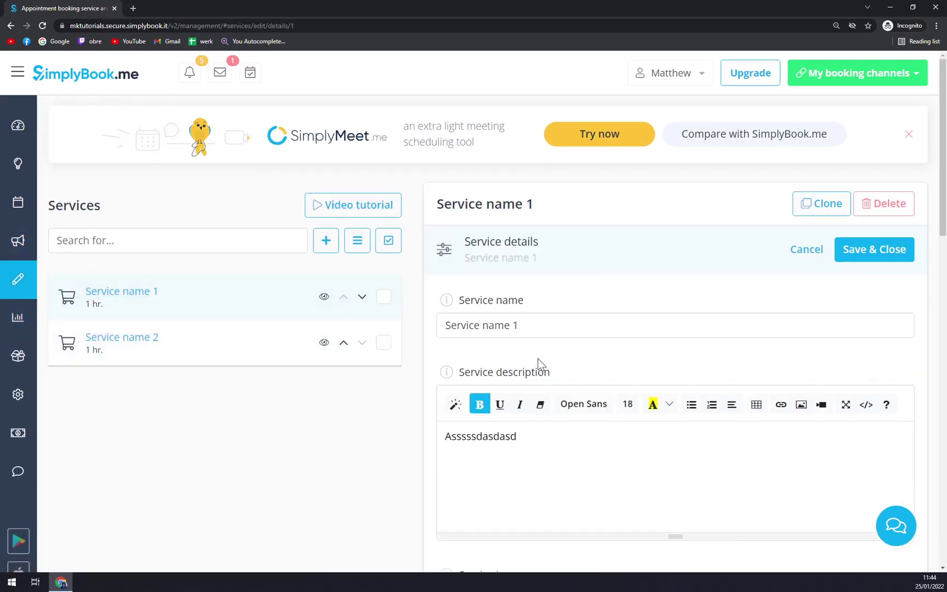
scroll(538, 354, "down", 1)
triple_click(482, 276)
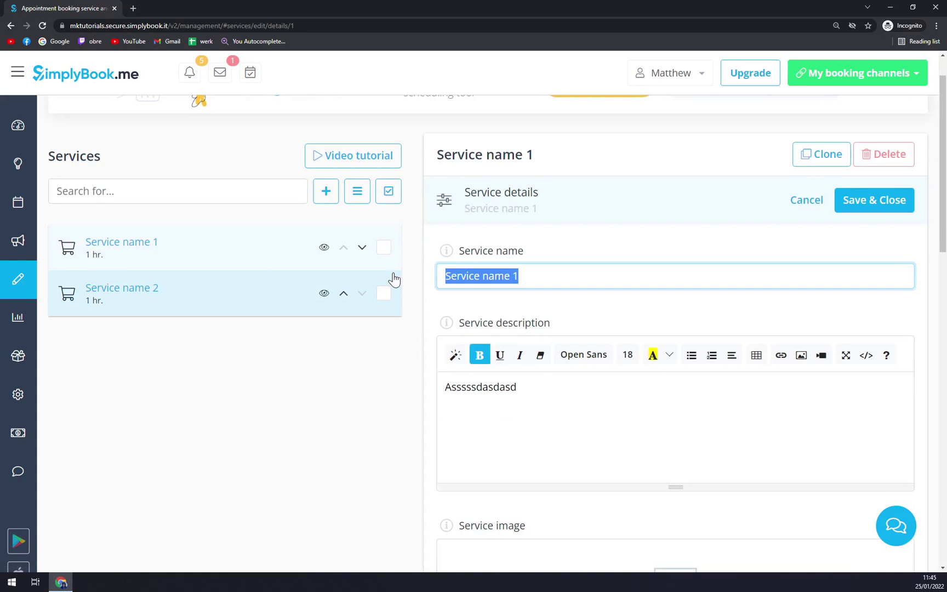
type("Tu")
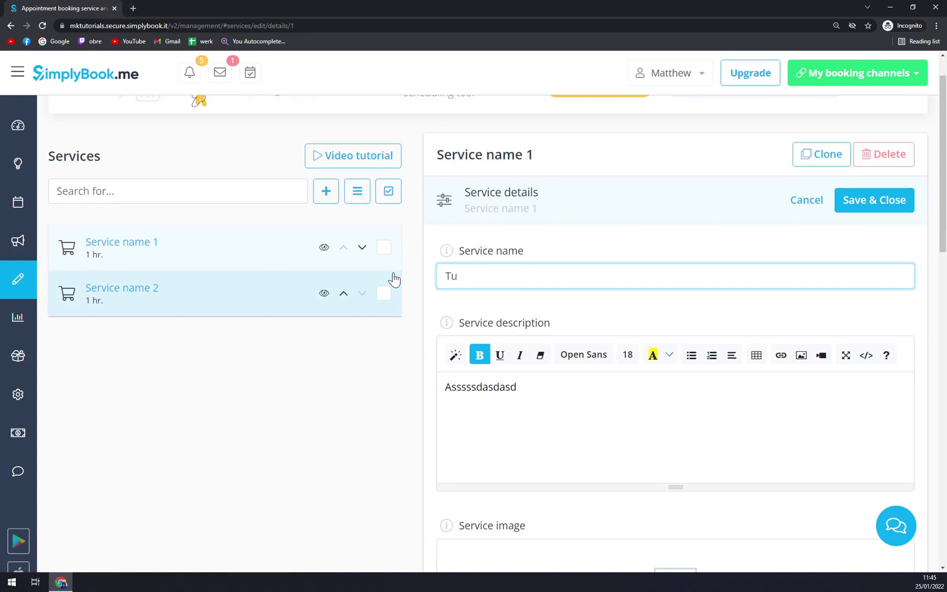
type("torials about Tutorial")
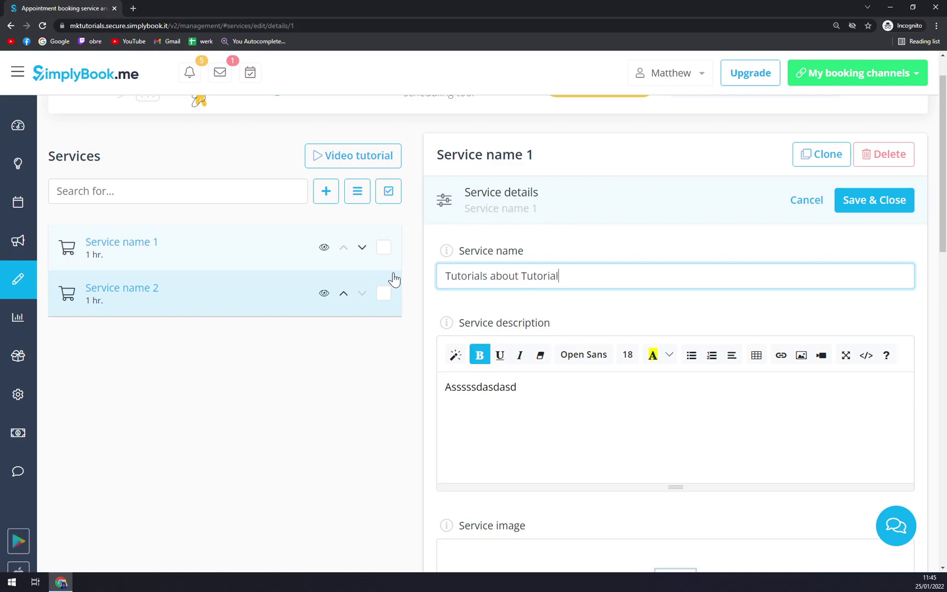
type("s")
key("Tab")
Replace its description with 'Very usefull please book' and save the service
left_click_drag(523, 383, 325, 393)
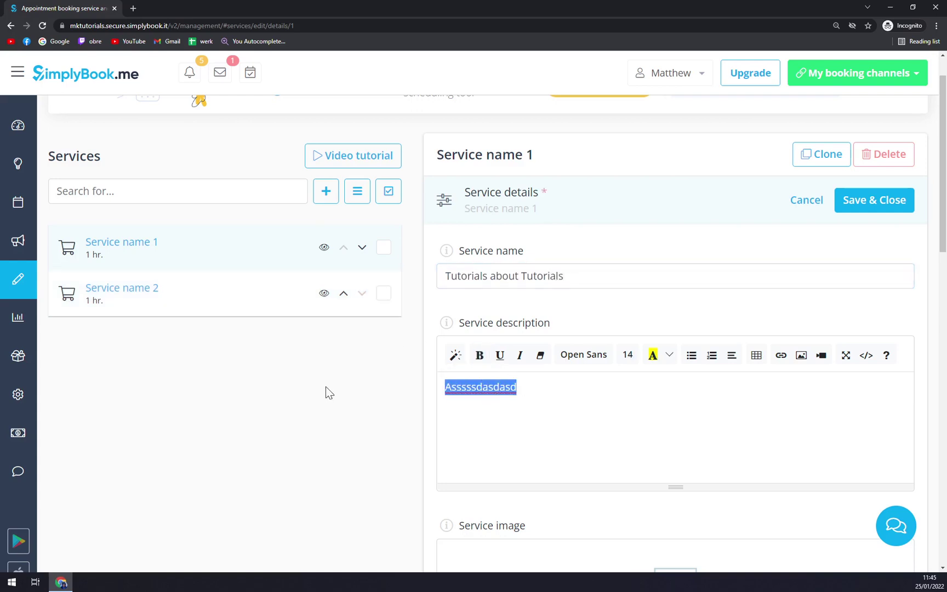
type("Very ")
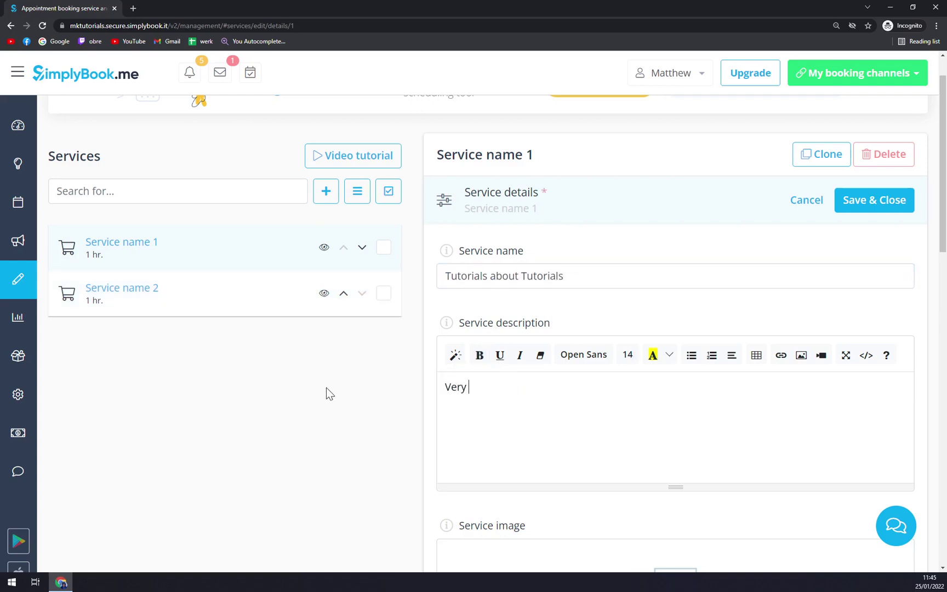
type("usefull please book")
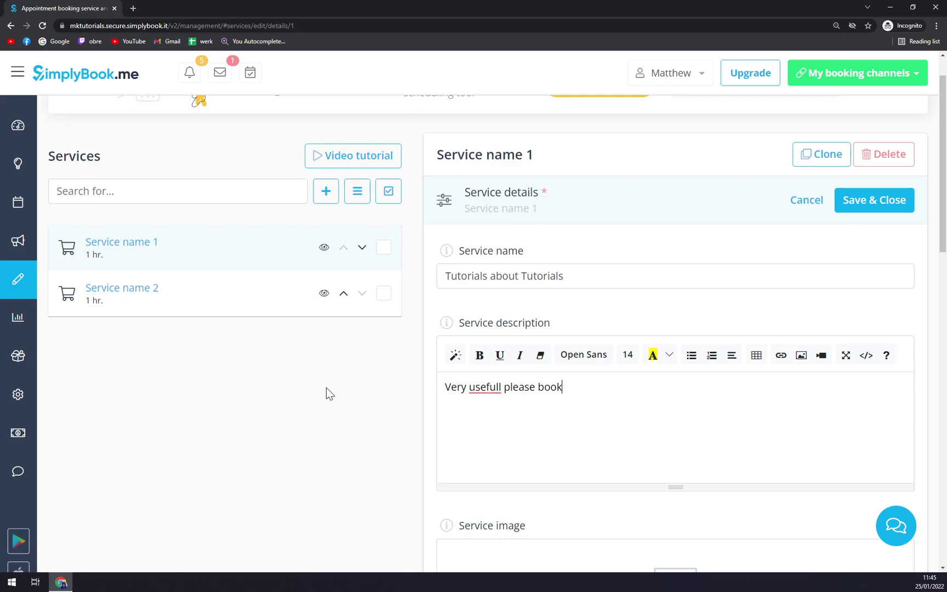
scroll(545, 309, "down", 5)
scroll(568, 301, "down", 5)
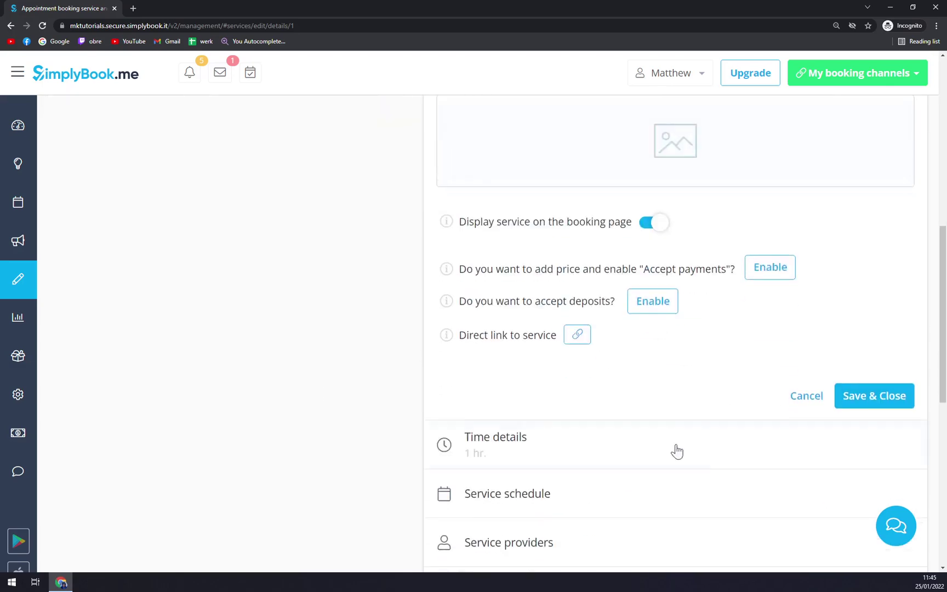
left_click(877, 409)
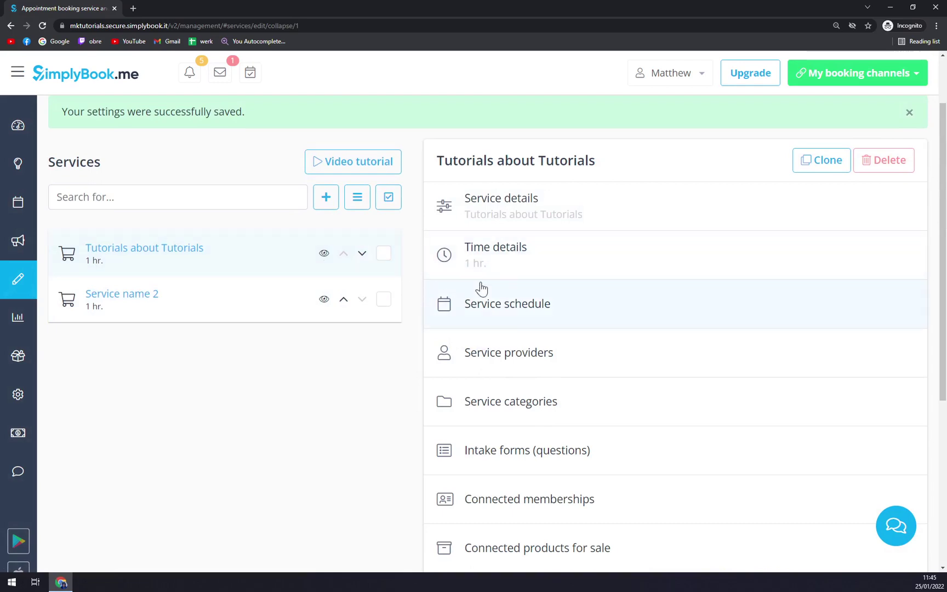
Reopen the 'Tutorials about Tutorials' service to check the saved details
left_click(285, 264)
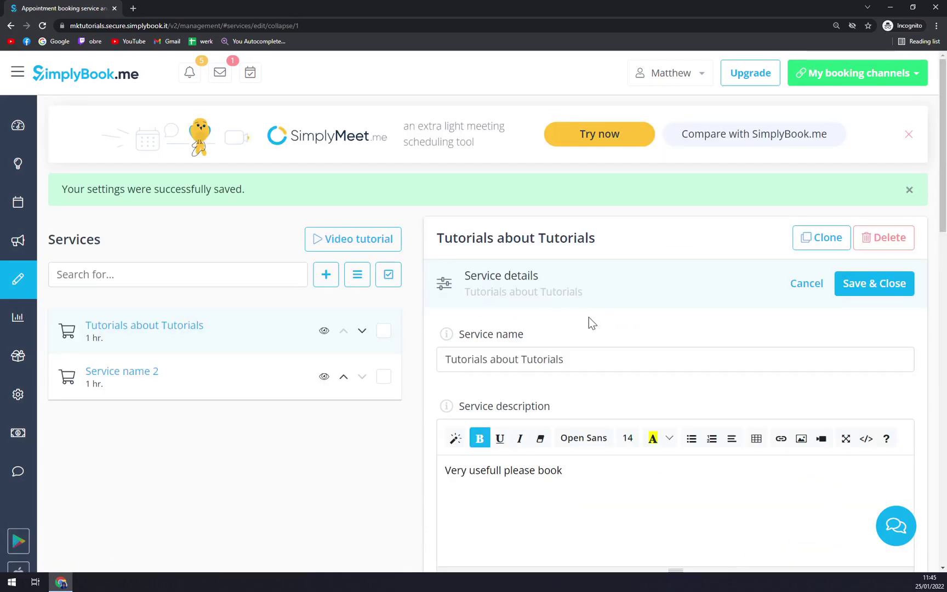
scroll(589, 321, "down", 8)
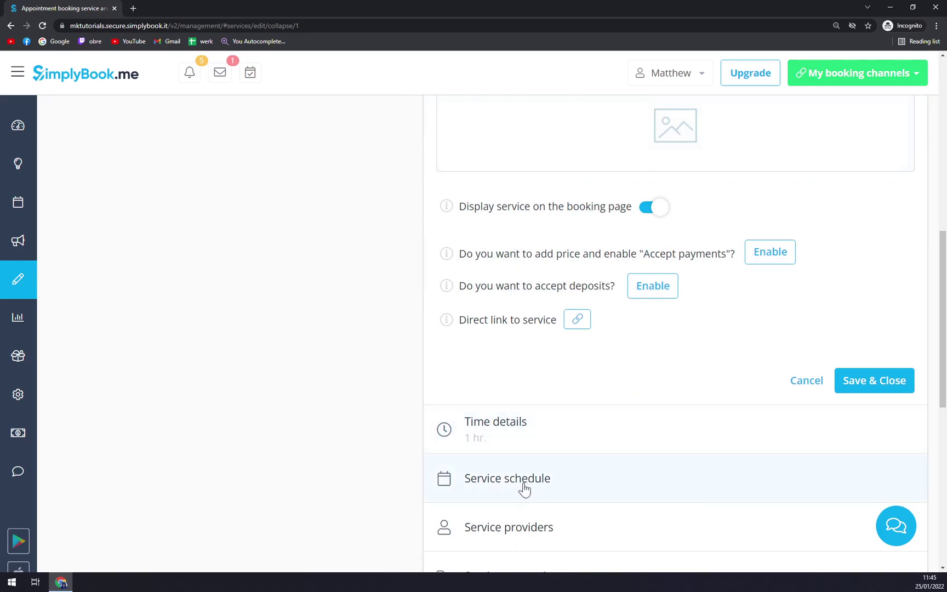
scroll(523, 485, "down", 1)
scroll(521, 417, "down", 2)
scroll(501, 356, "down", 5)
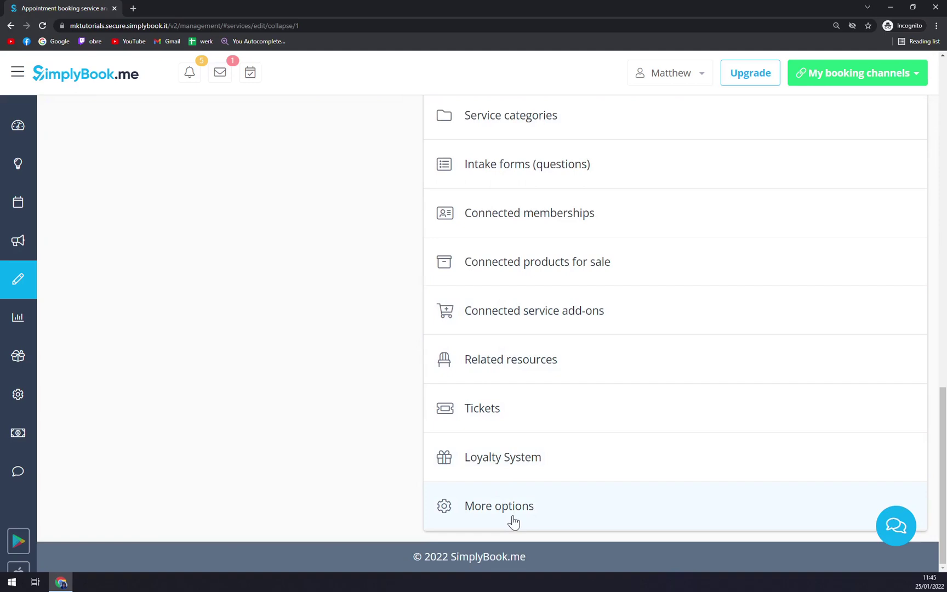
scroll(513, 521, "up", 10)
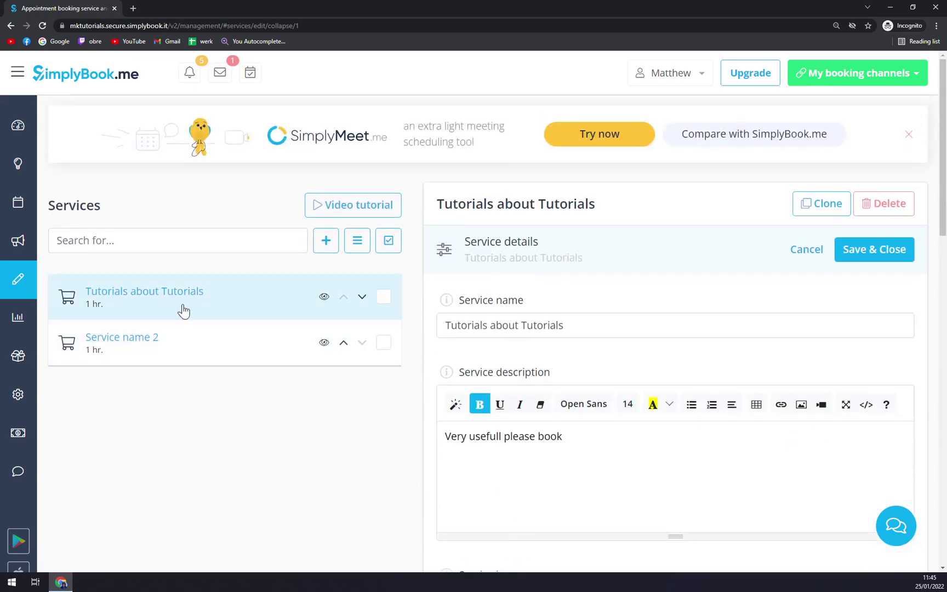
Open Service name 2 and rename it 'Building Cars'
left_click(152, 339)
triple_click(507, 326)
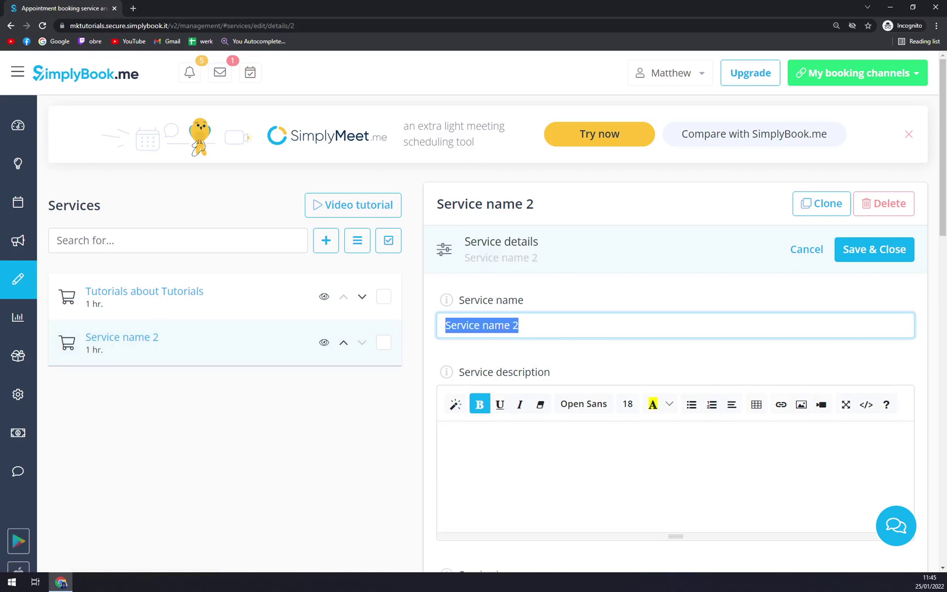
type("Buil")
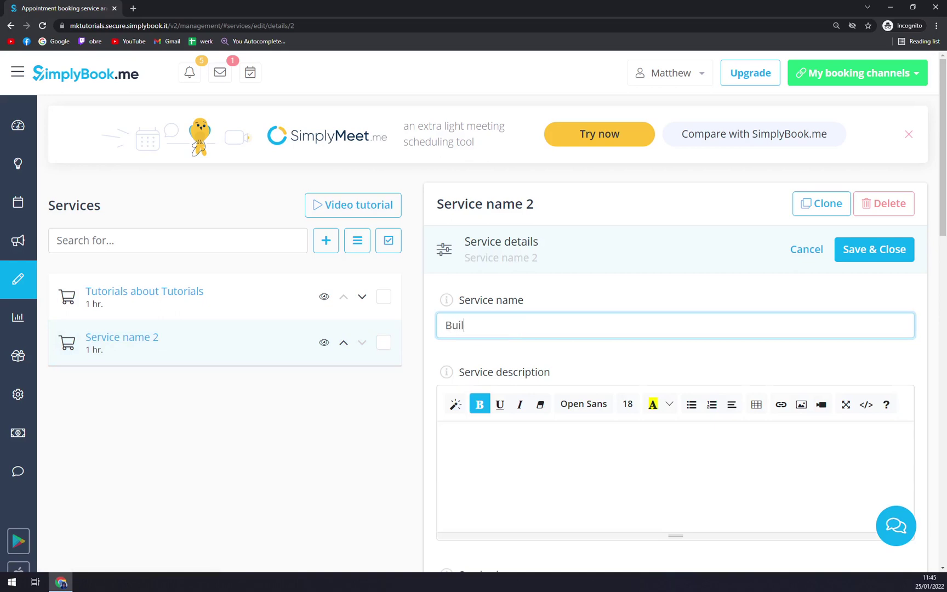
type("ding")
type(" Rocke")
key("BackSpace")
key("BackSpace")
key("BackSpace")
type("ars")
key("Tab")
Give it the description 'Very nice, please book' and save the service
scroll(567, 370, "down", 2)
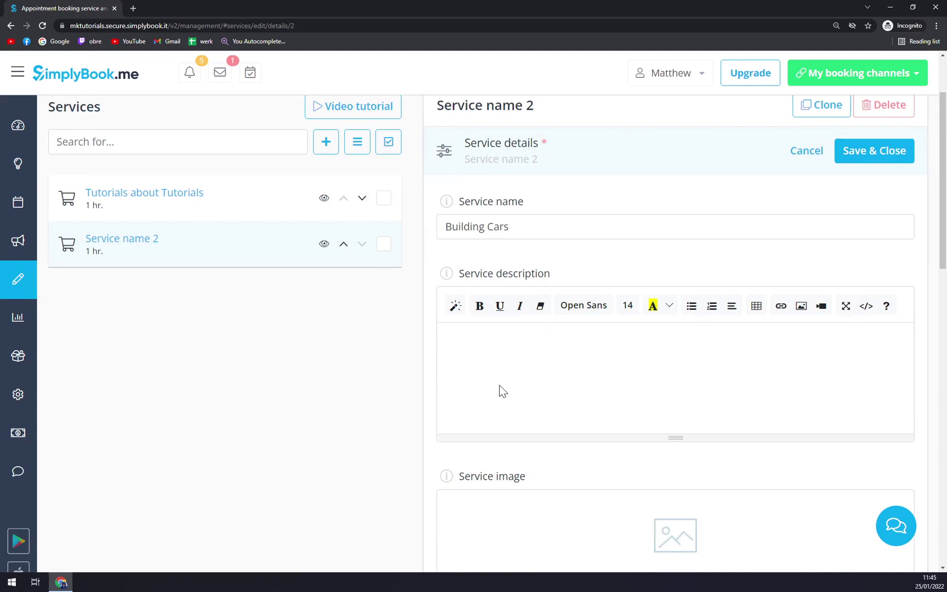
type("Very nice, please book")
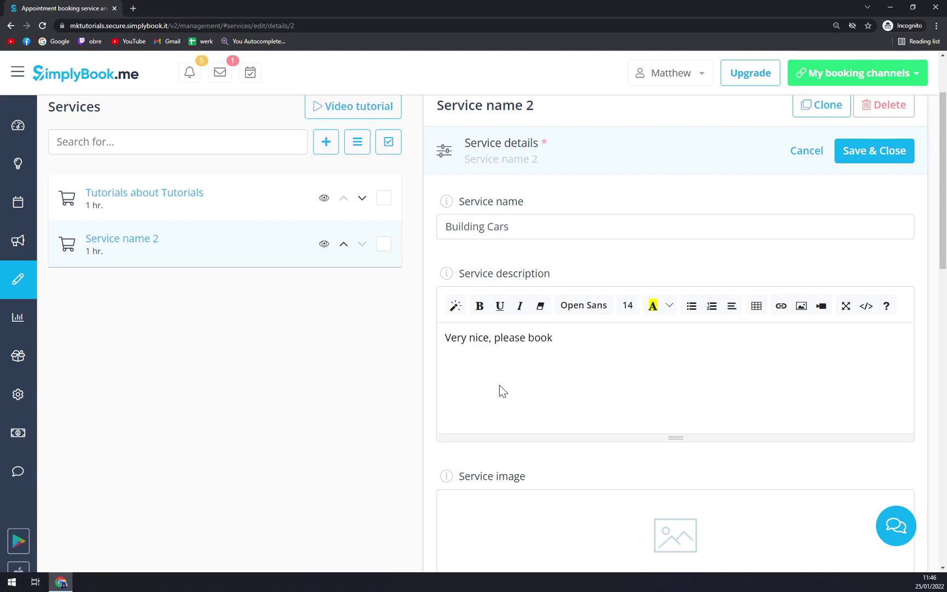
scroll(636, 272, "down", 12)
scroll(452, 230, "up", 5)
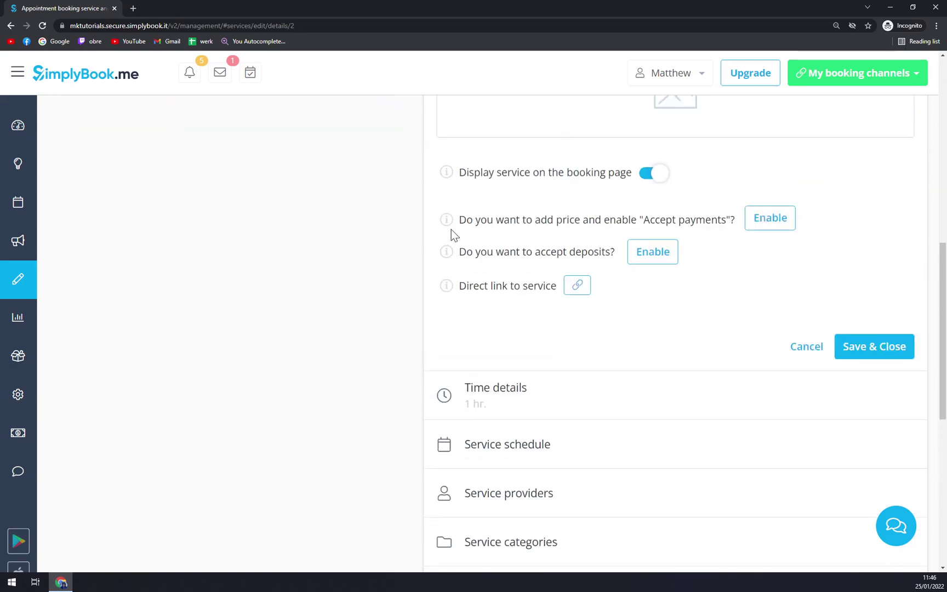
scroll(713, 331, "up", 4)
scroll(668, 332, "down", 1)
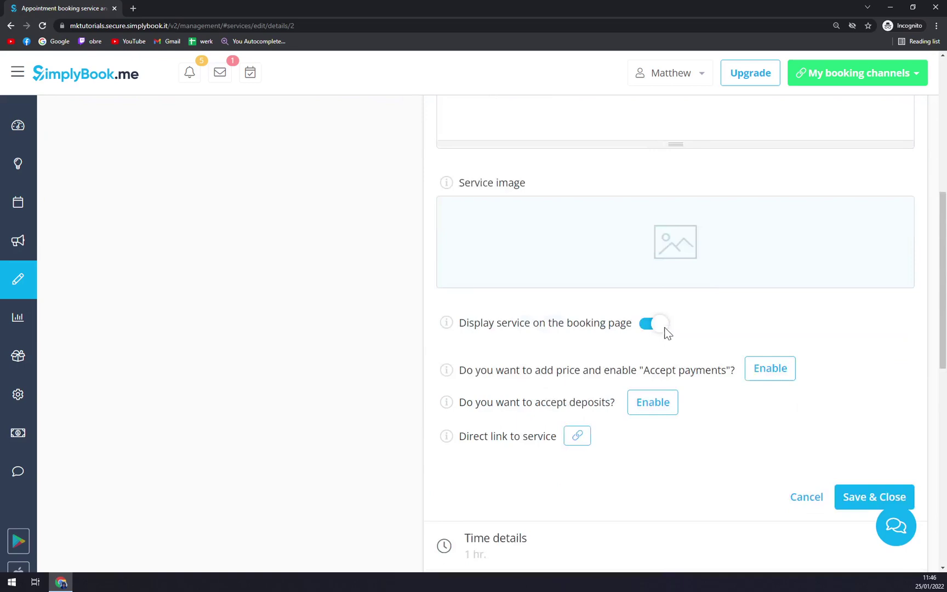
scroll(668, 332, "down", 4)
scroll(839, 382, "up", 2)
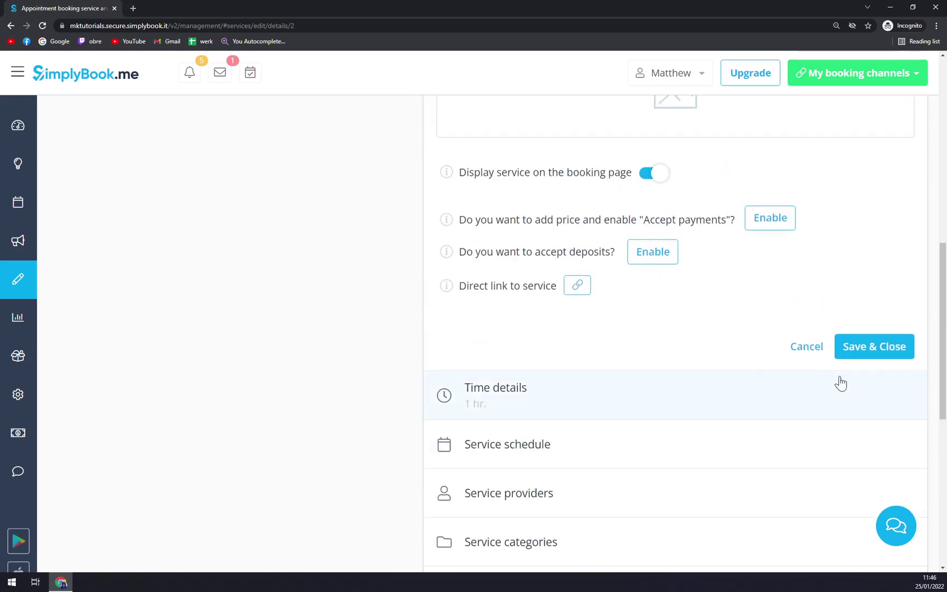
left_click(863, 356)
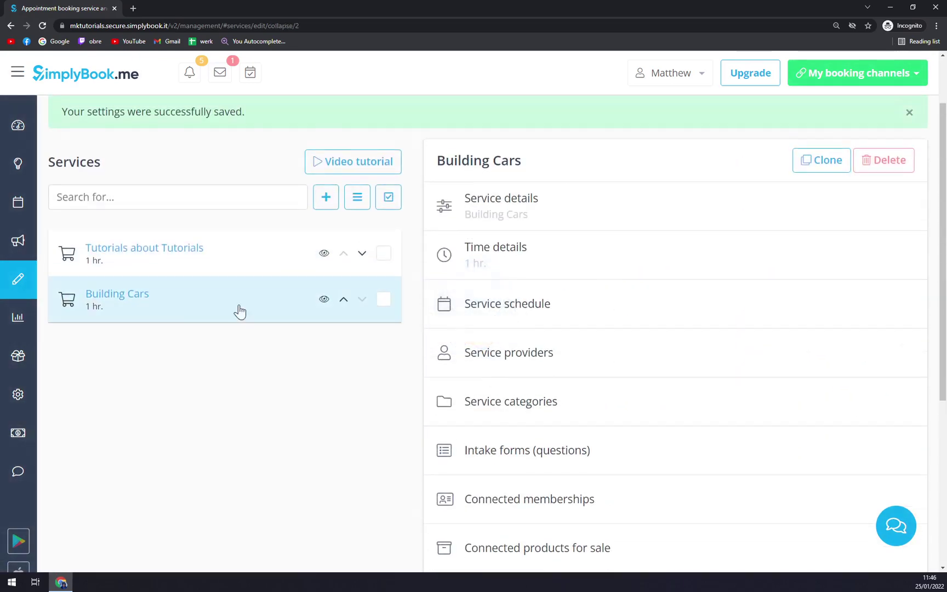
Rename Provider name 1 to the account holder's name, set its description to 'Cool dude', and save
left_click(82, 293)
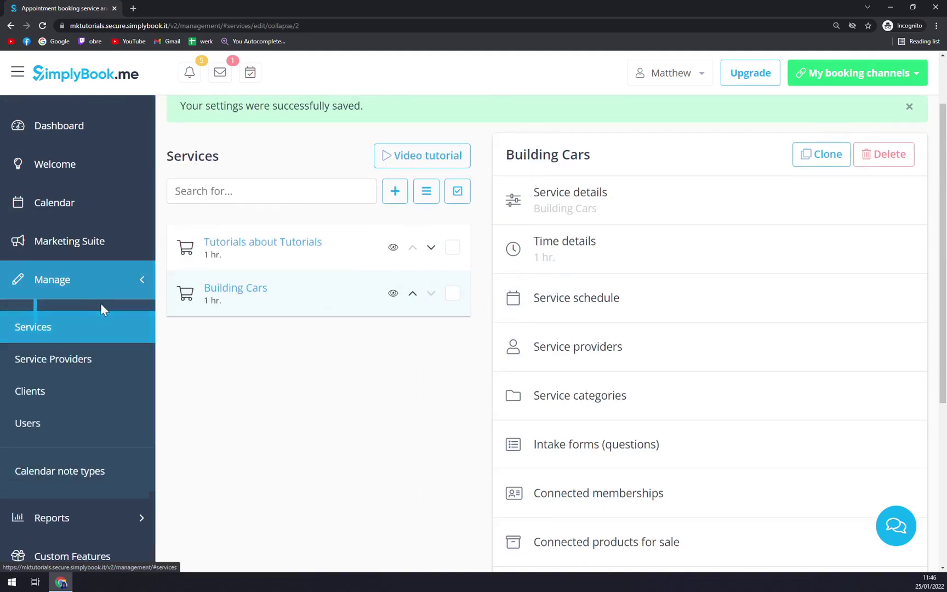
left_click(76, 367)
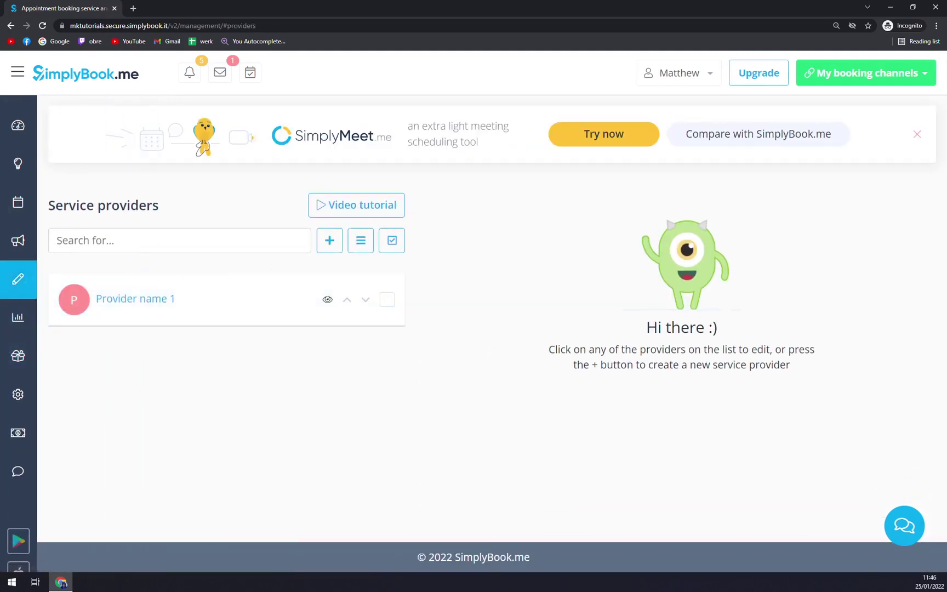
mouse_move(48, 291)
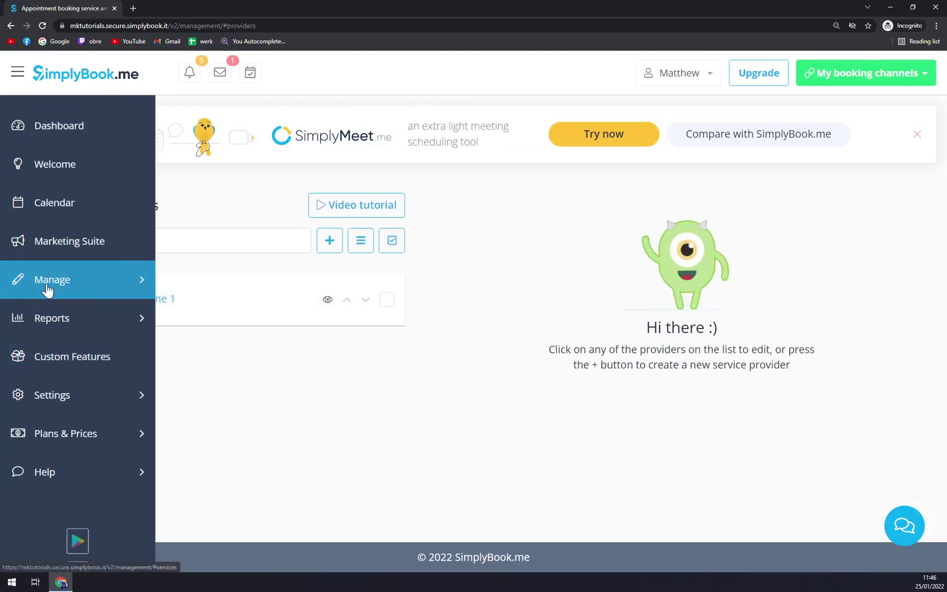
left_click(239, 303)
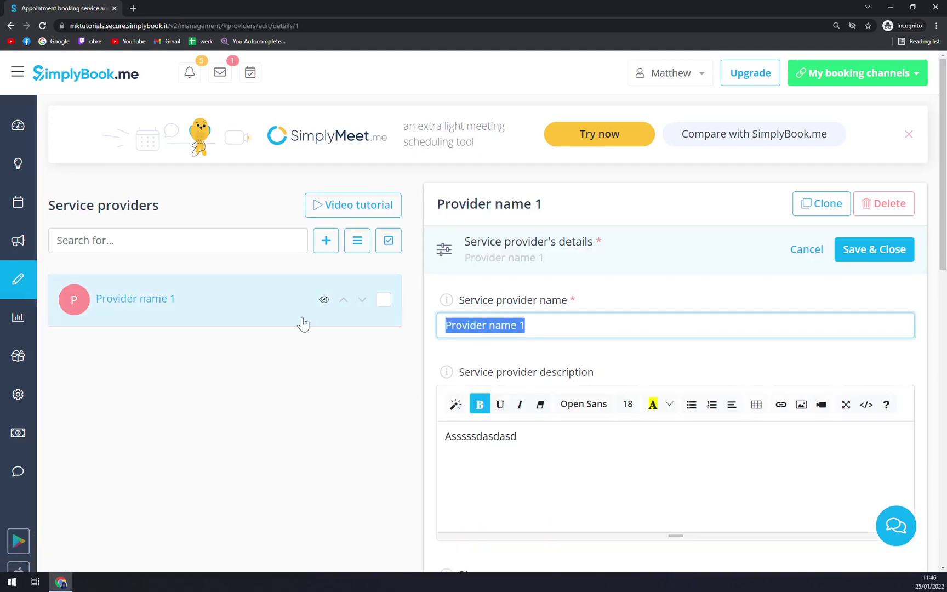
type("Matt K")
key("Tab")
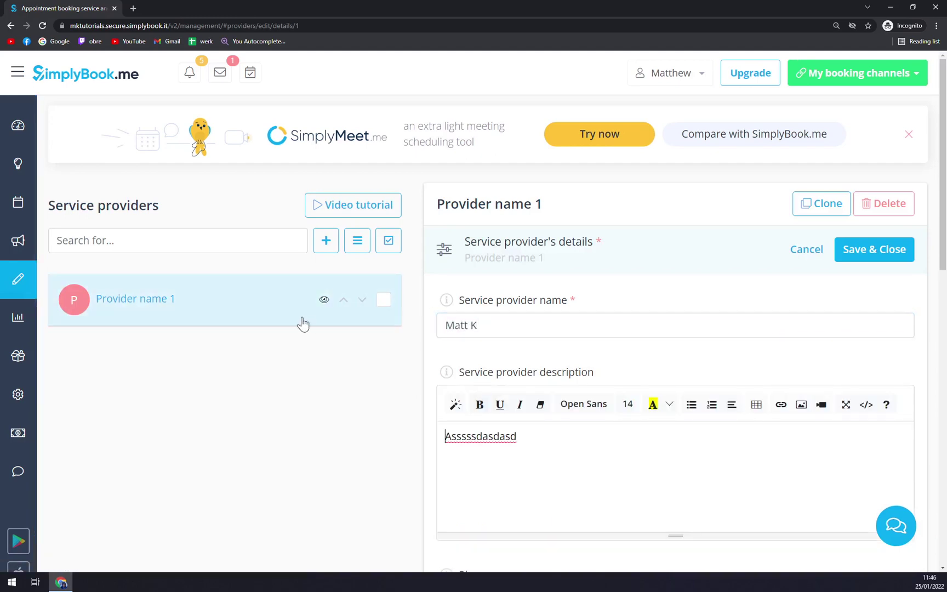
key("ctrl+a")
type("Cool du")
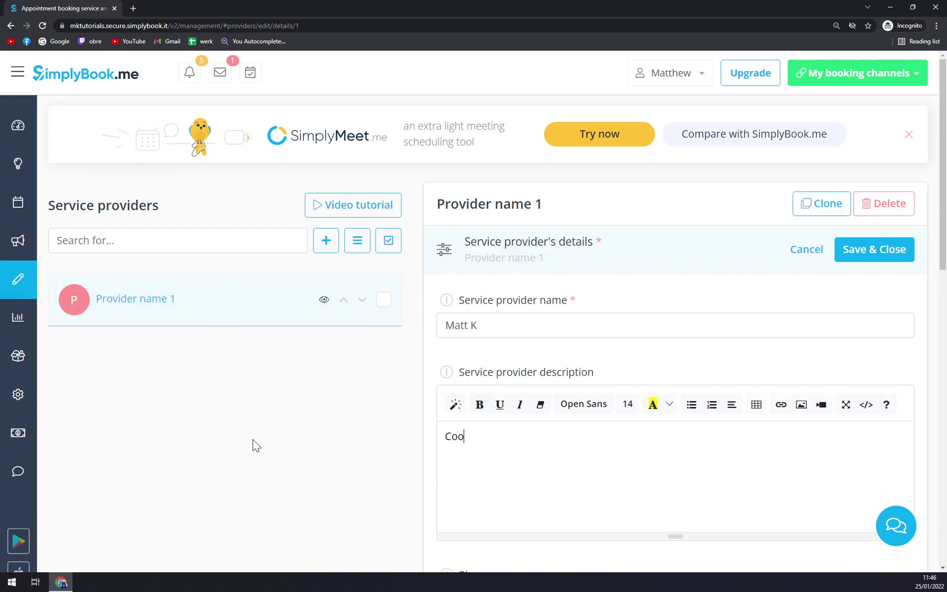
left_click(866, 257)
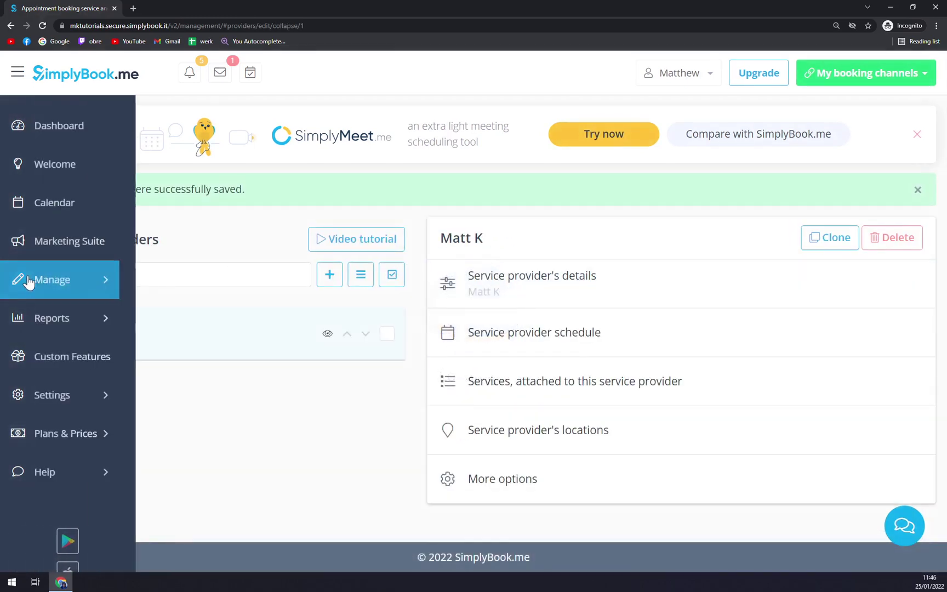
Look through the Clients, Reports and Settings sections, then return to the Welcome setup page
left_click(47, 286)
left_click(63, 399)
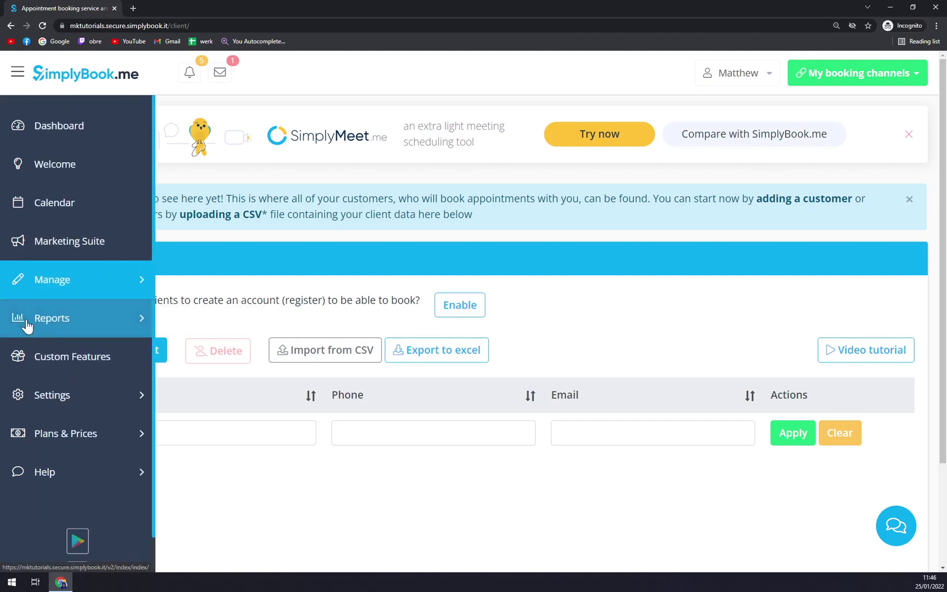
left_click(26, 323)
scroll(61, 359, "down", 2)
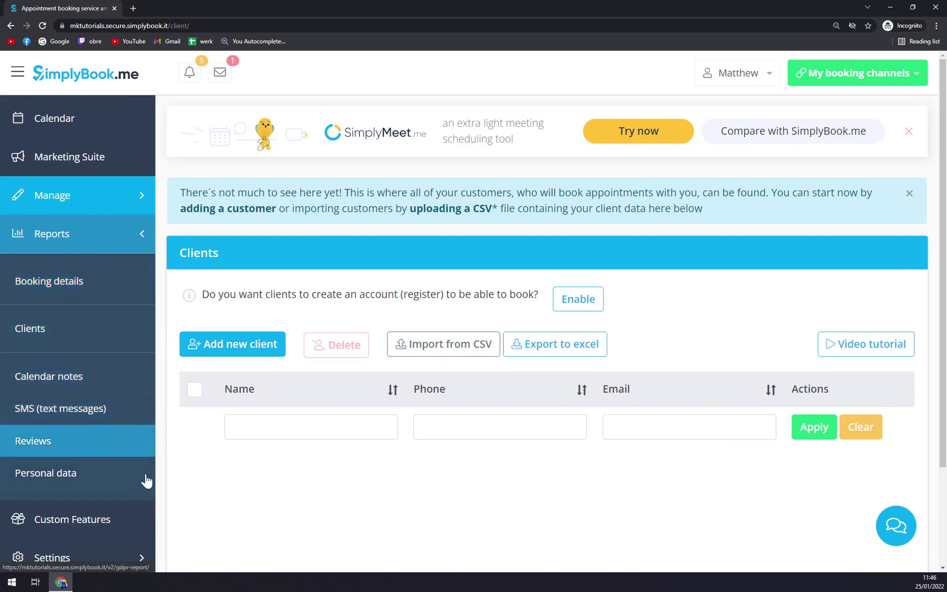
left_click(124, 234)
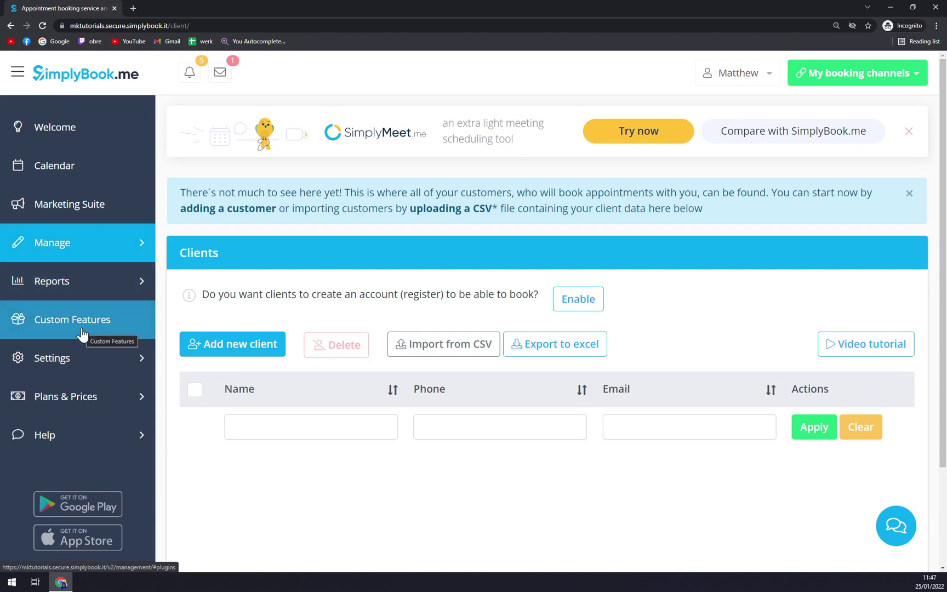
left_click(91, 358)
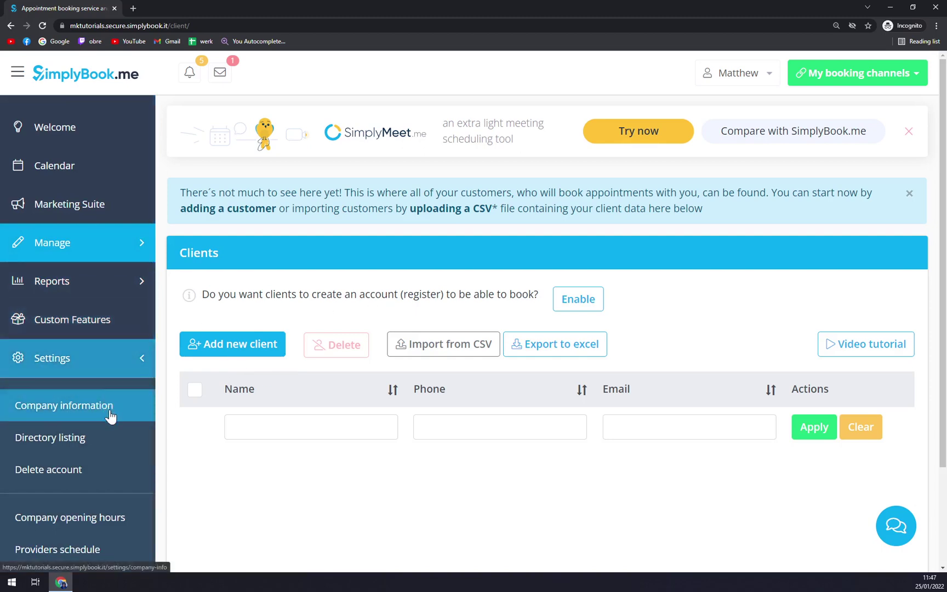
left_click(44, 126)
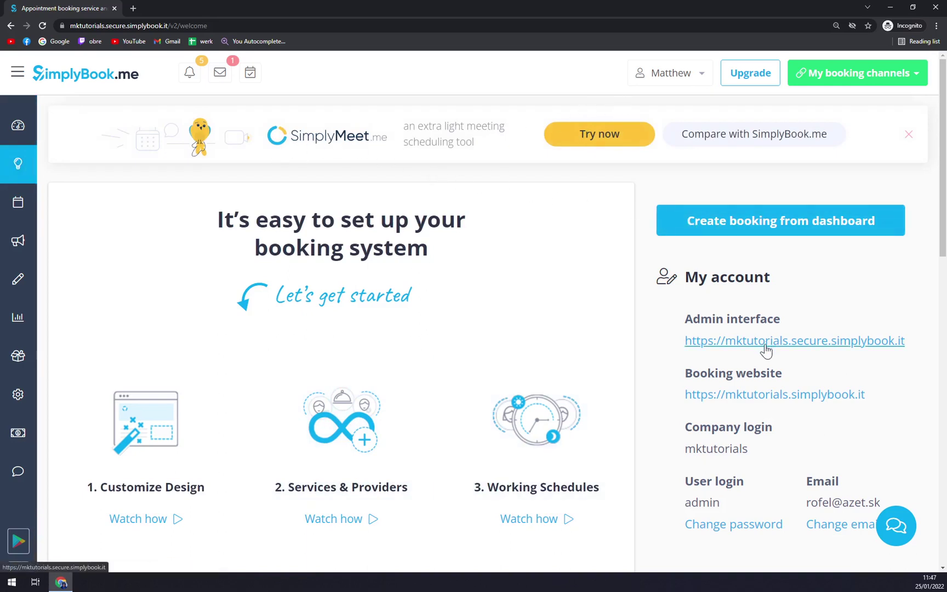
Open the public MKTutorials booking website and look over its home page
left_click(761, 405)
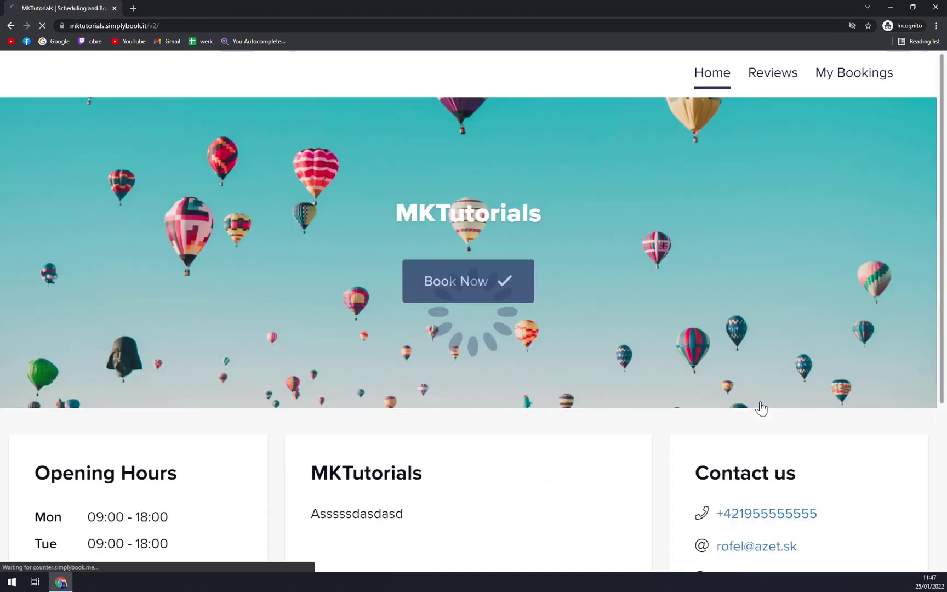
scroll(440, 367, "down", 4)
scroll(538, 304, "up", 4)
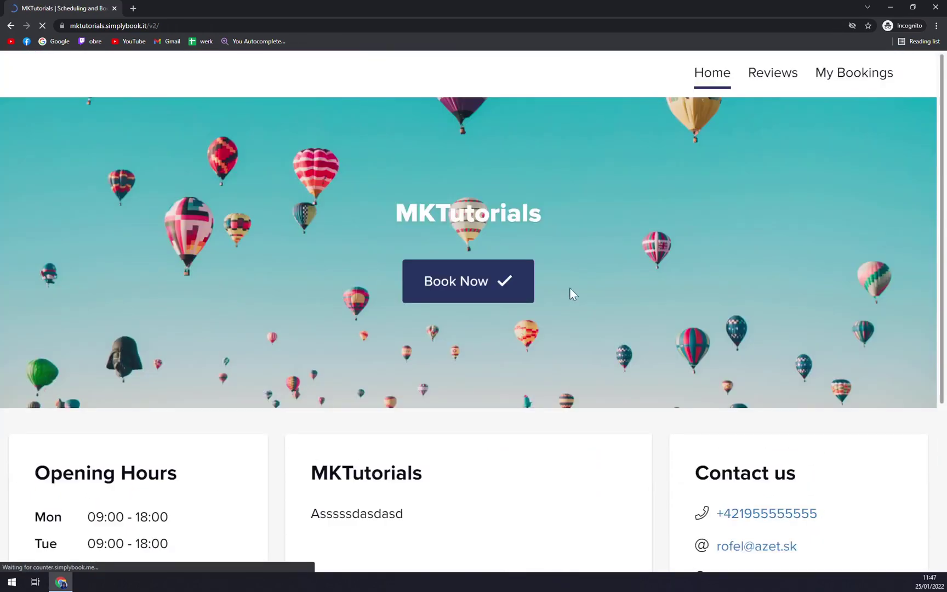
scroll(251, 414, "down", 4)
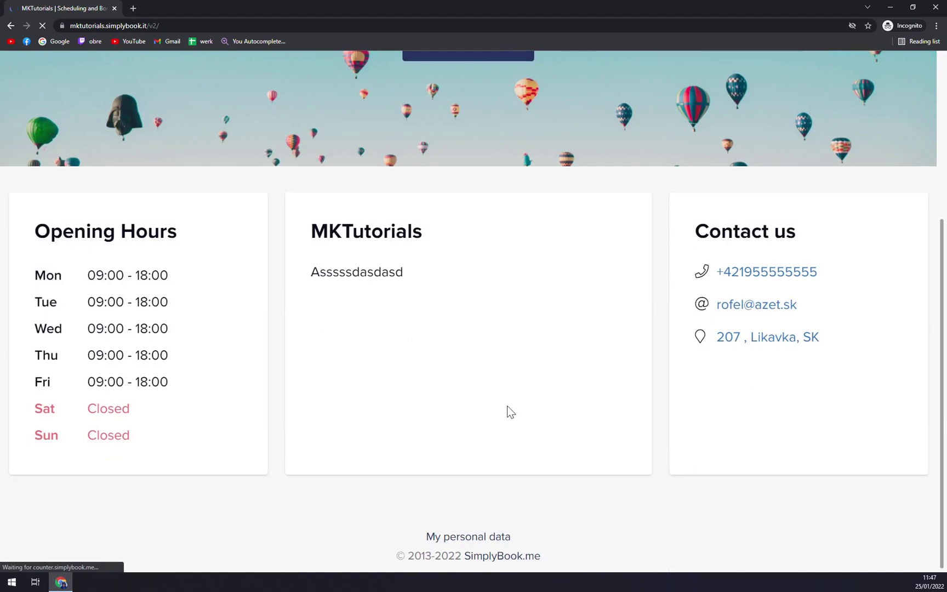
scroll(507, 406, "up", 4)
Try booking Tutorials about Tutorials at 12:00, ticking and unticking the terms checkbox without confirming
left_click(489, 289)
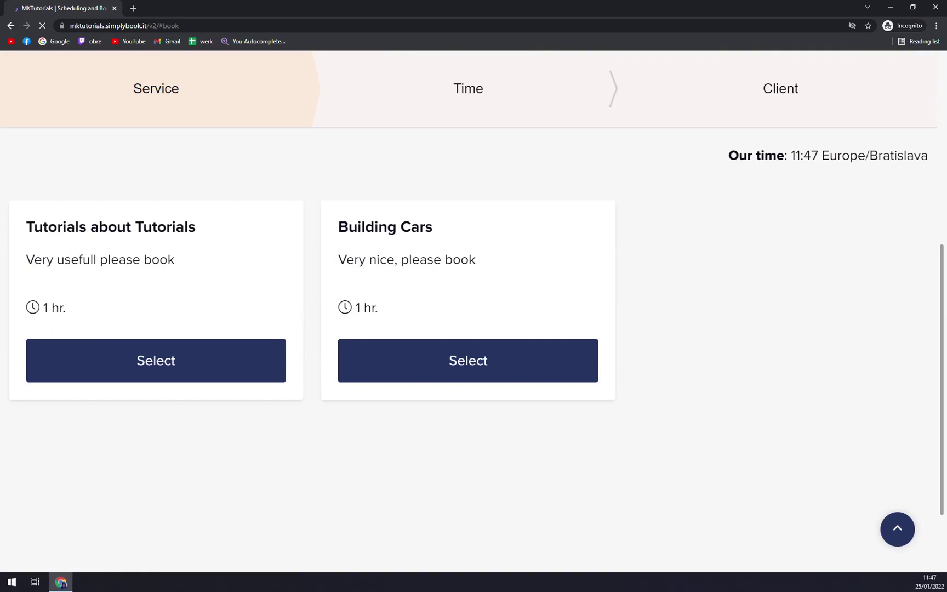
left_click(187, 363)
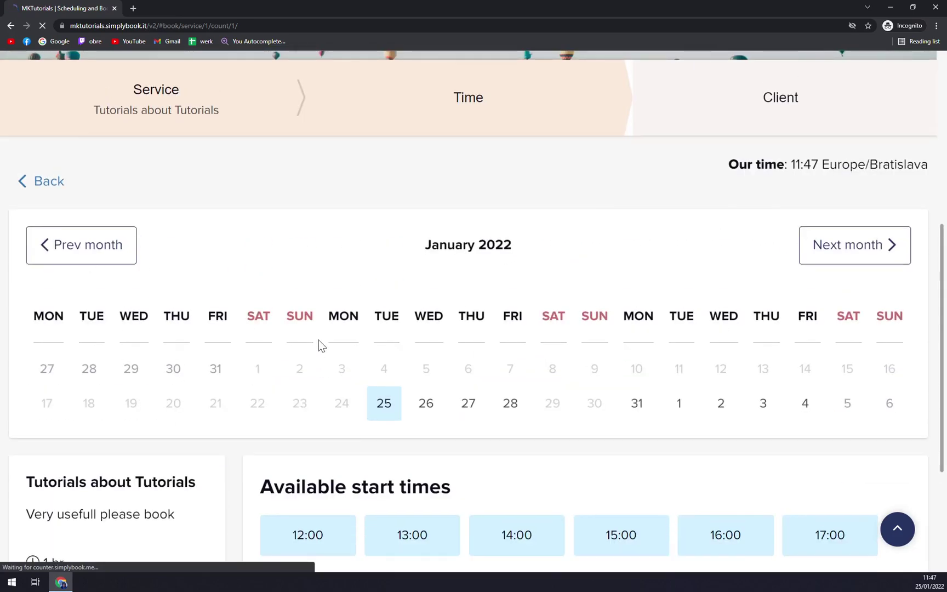
scroll(324, 345, "down", 3)
left_click(318, 346)
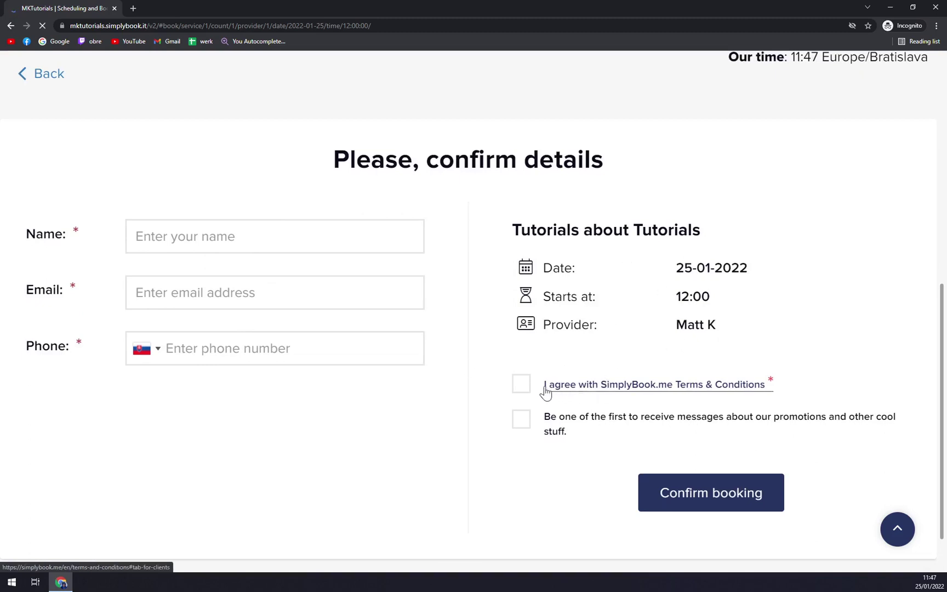
left_click(519, 387)
left_click(519, 391)
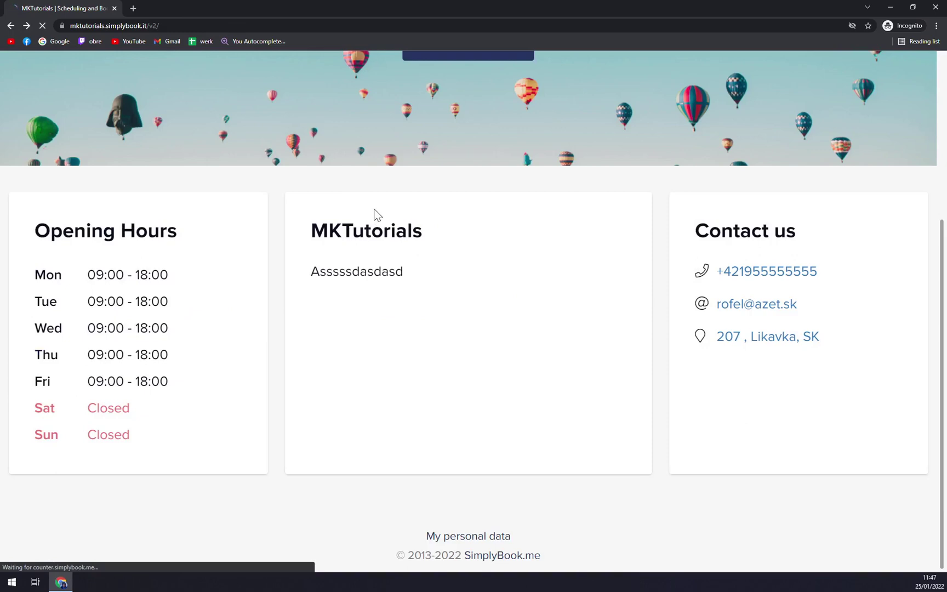
Go back from the booking site to the admin Welcome page with Alt+Left
key("alt+Left")
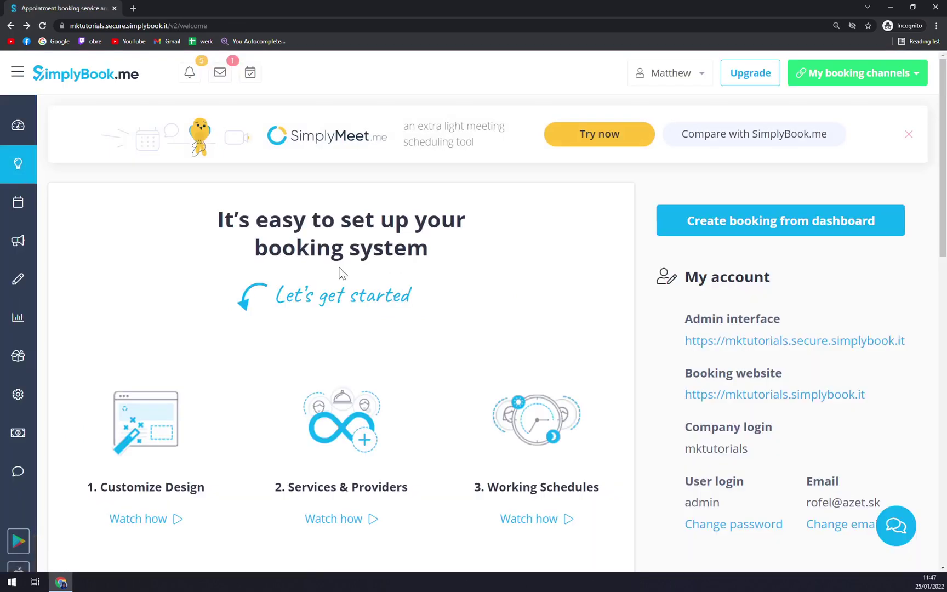